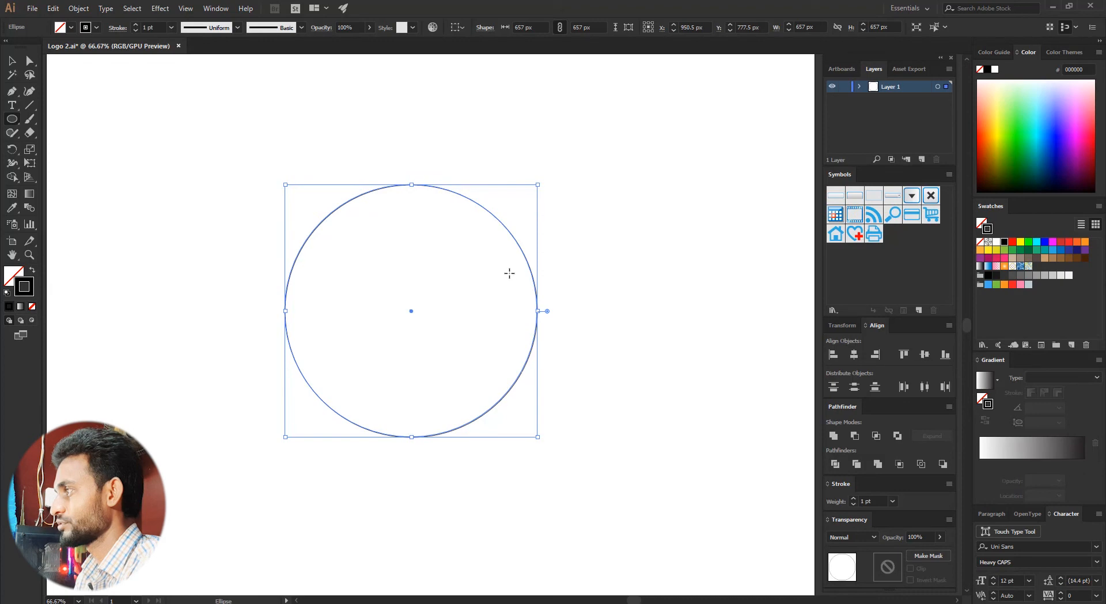
Copy the selected large circle and paste the duplicate directly in front of it.
key(v)
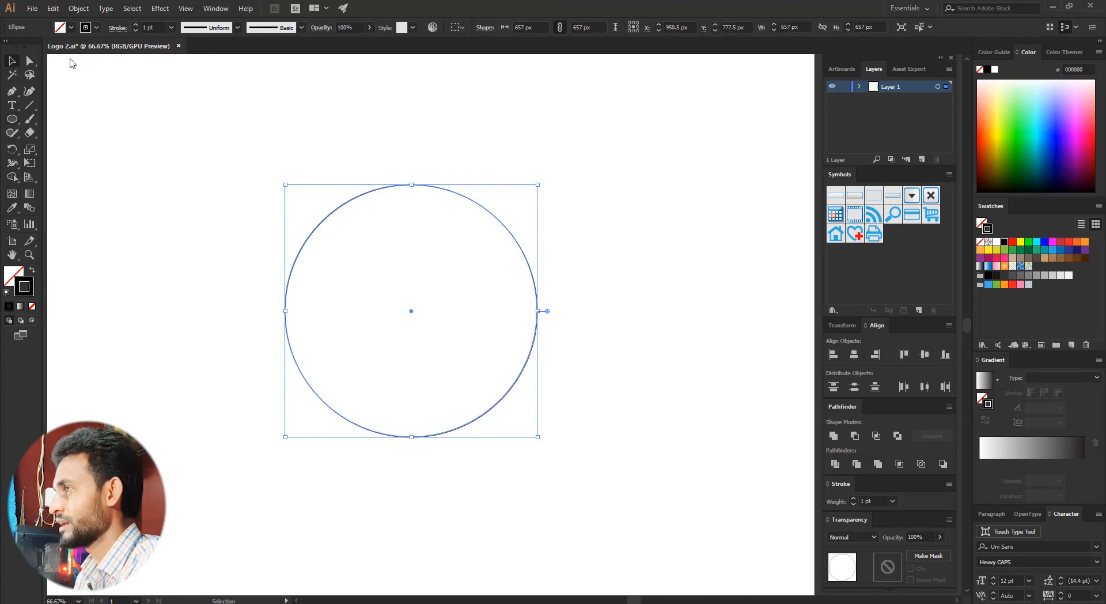
click(54, 10)
click(98, 64)
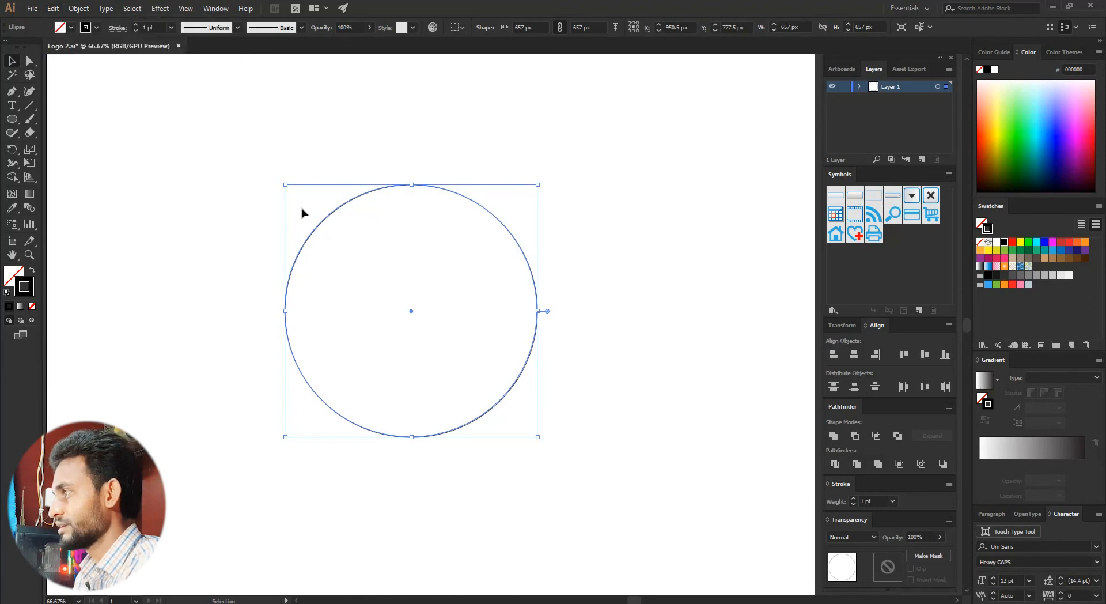
click(54, 9)
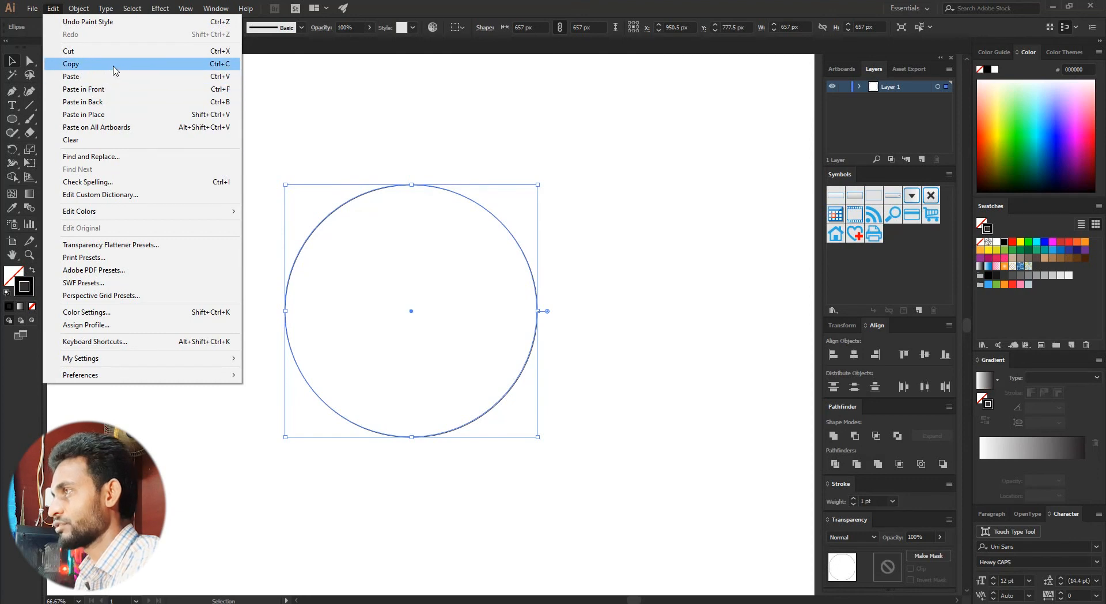
click(222, 92)
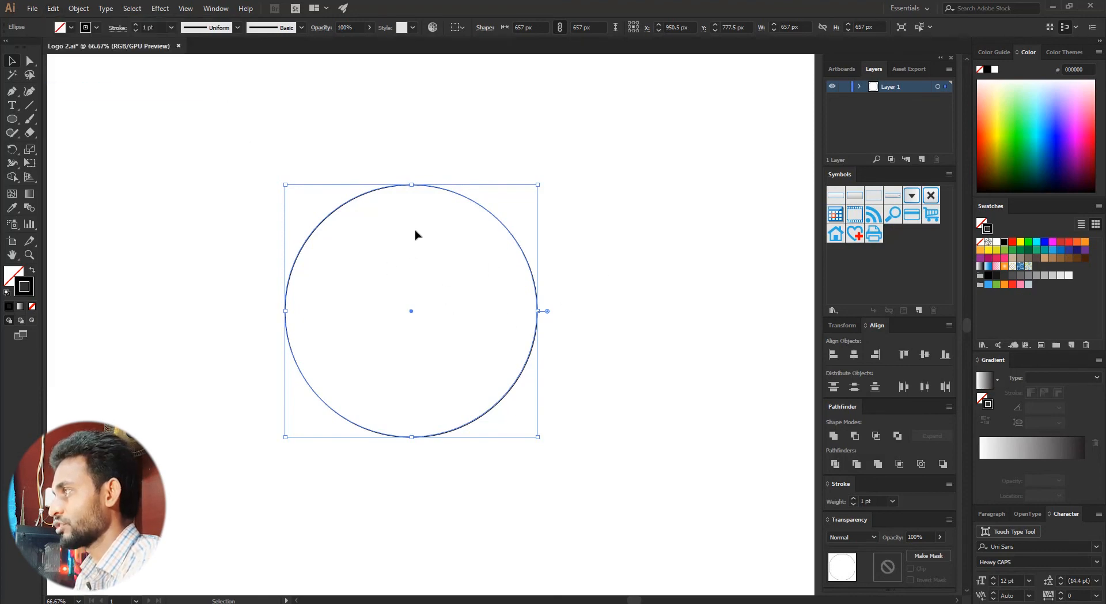
Scale the front copy of the circle down around its centre to about 232 px in diameter.
click(859, 87)
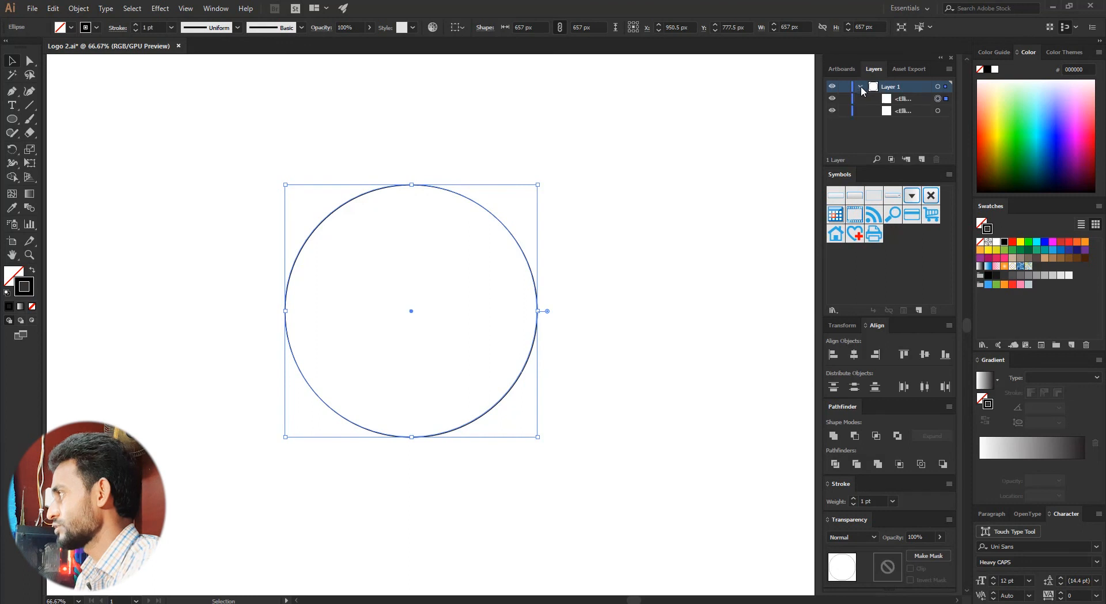
click(939, 115)
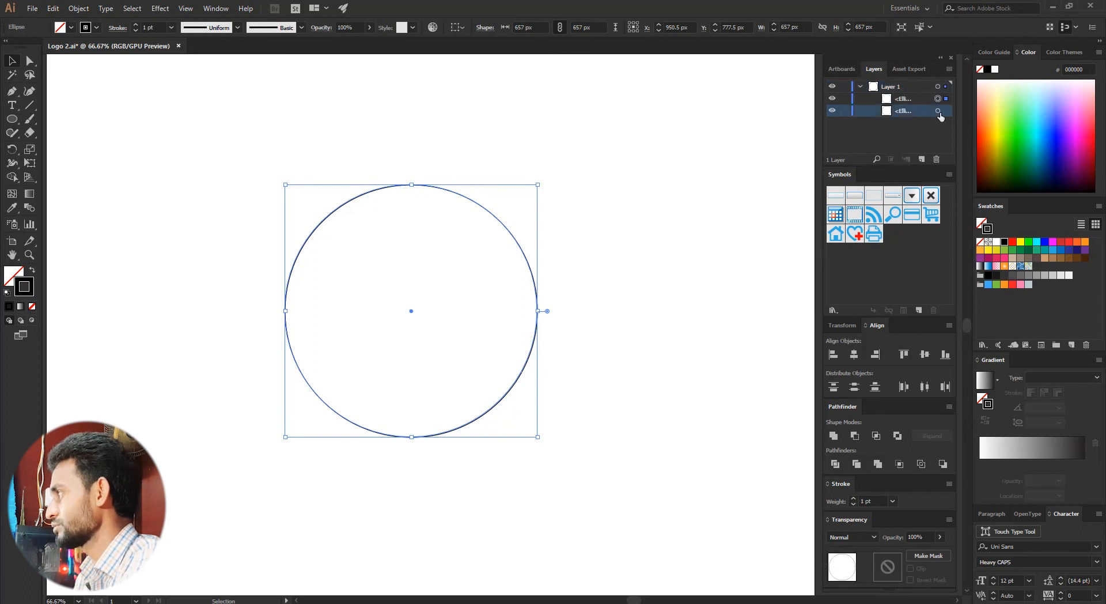
click(939, 112)
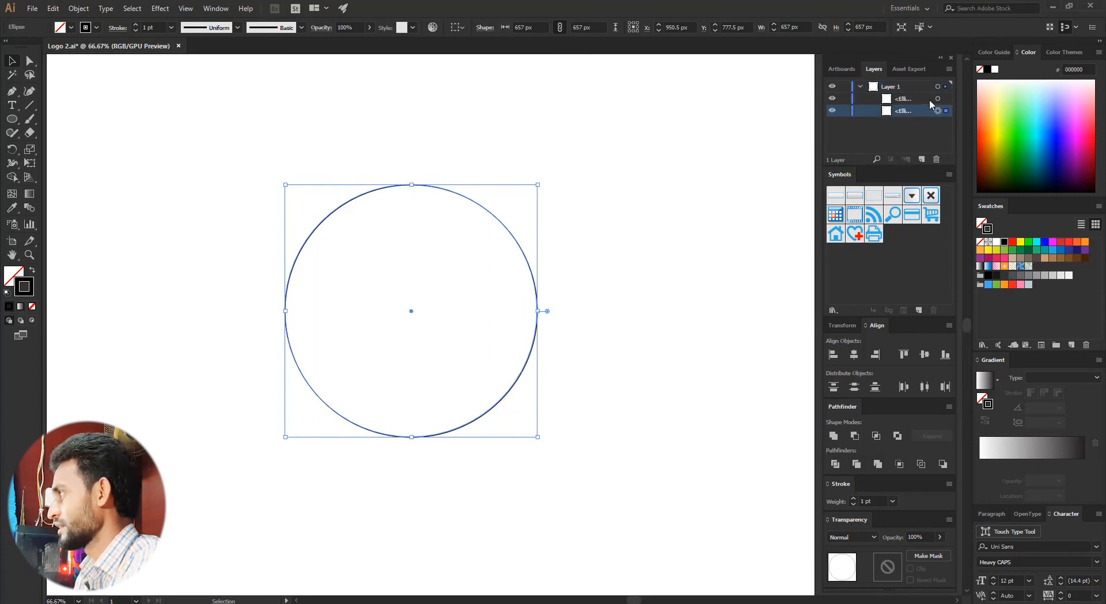
click(938, 99)
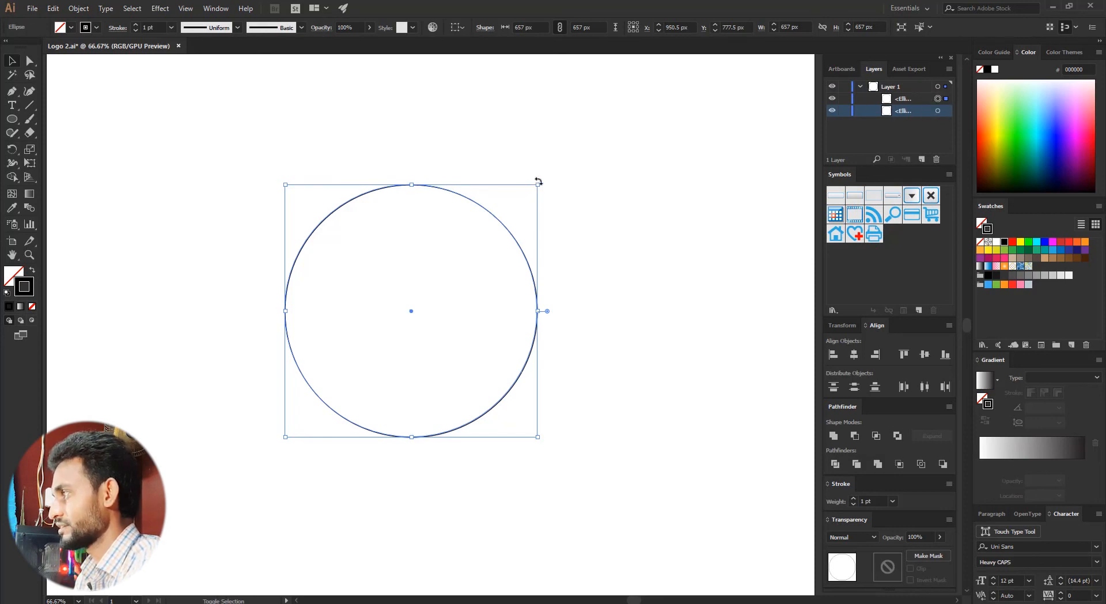
drag(539, 186, 457, 249)
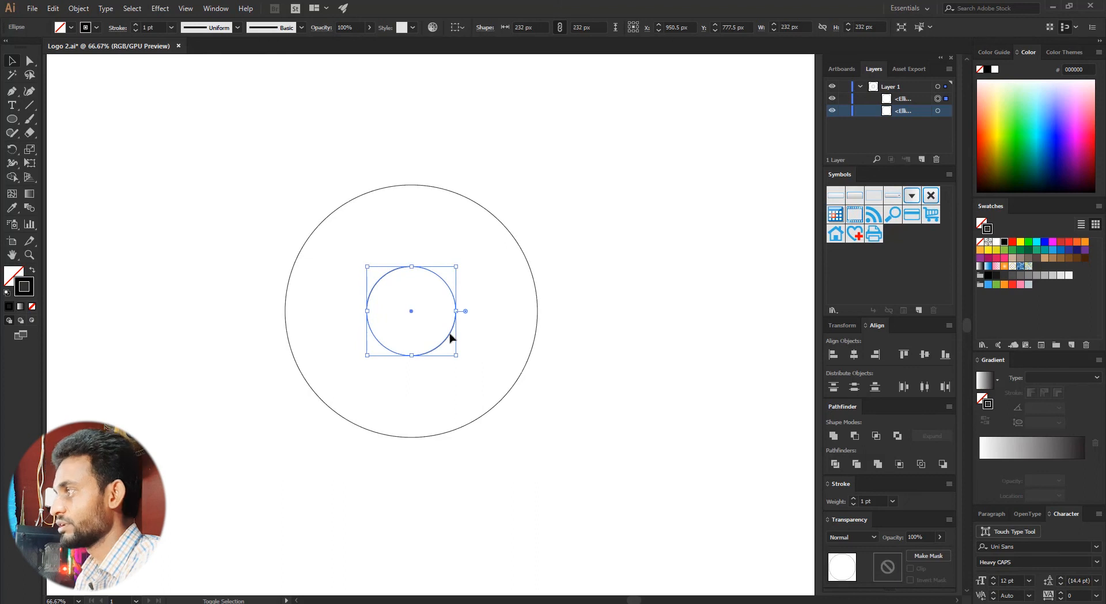
click(456, 181)
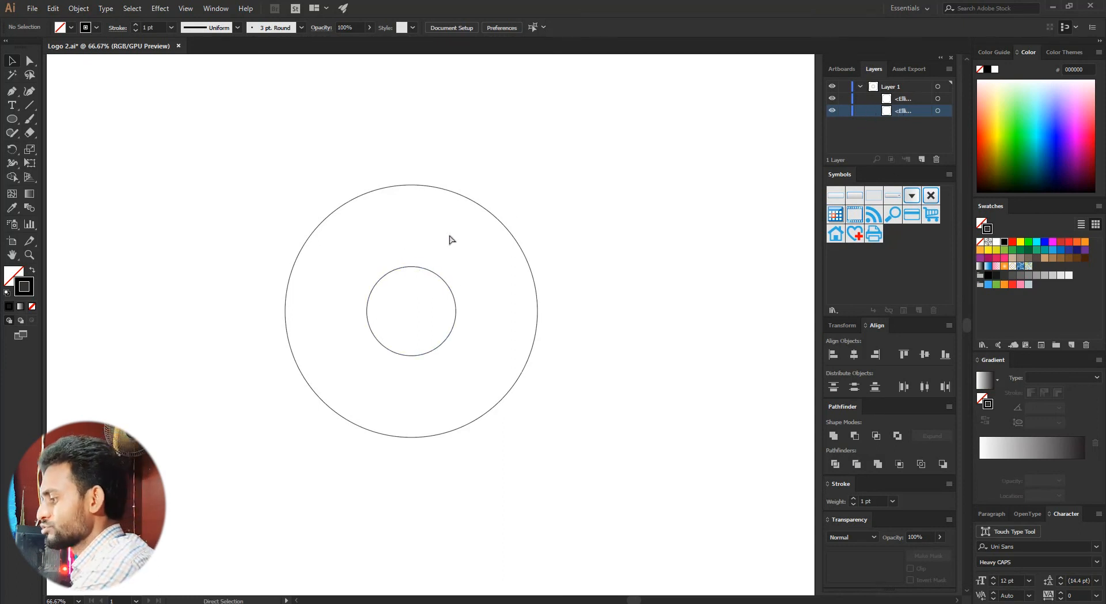
Draw a horizontal line about 370 px long from the inner circle's top anchor to just beyond the outer circle's right side.
key(ctrl+1)
drag(390, 228, 443, 234)
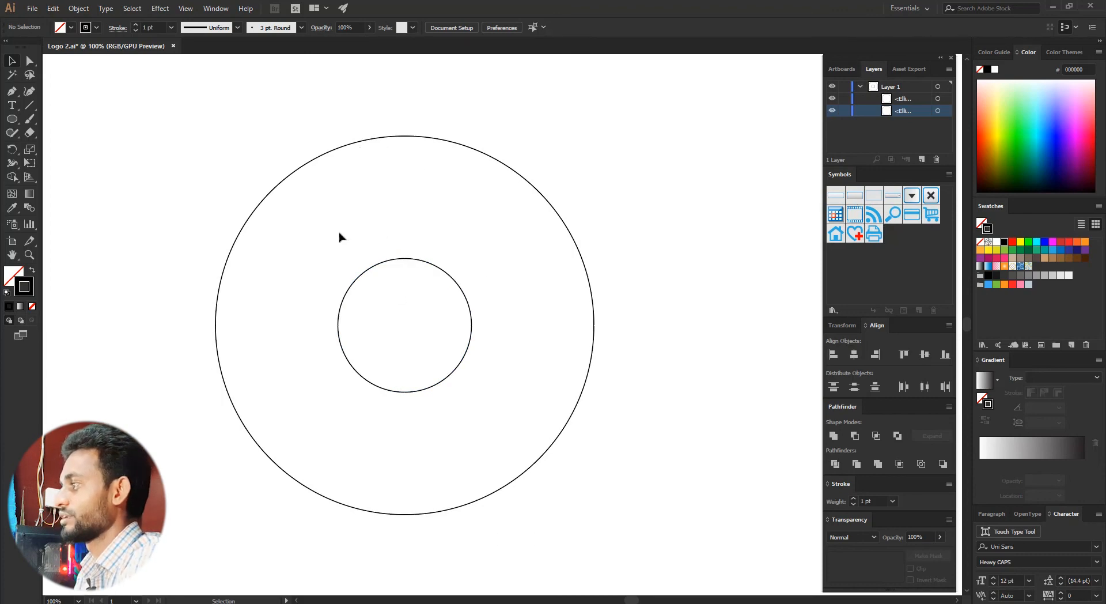
click(29, 106)
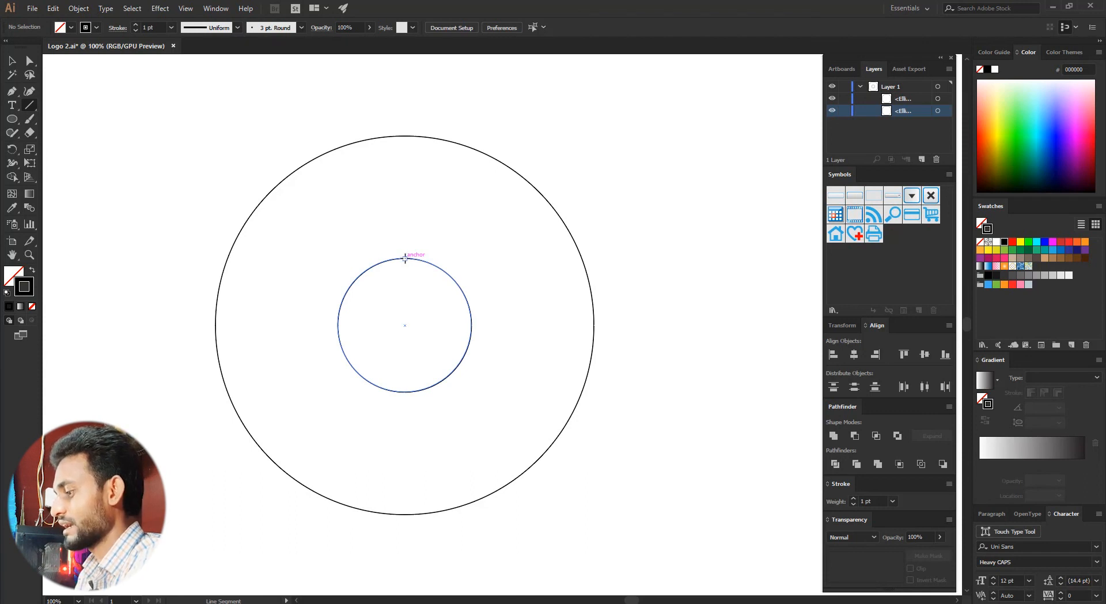
drag(405, 258, 618, 259)
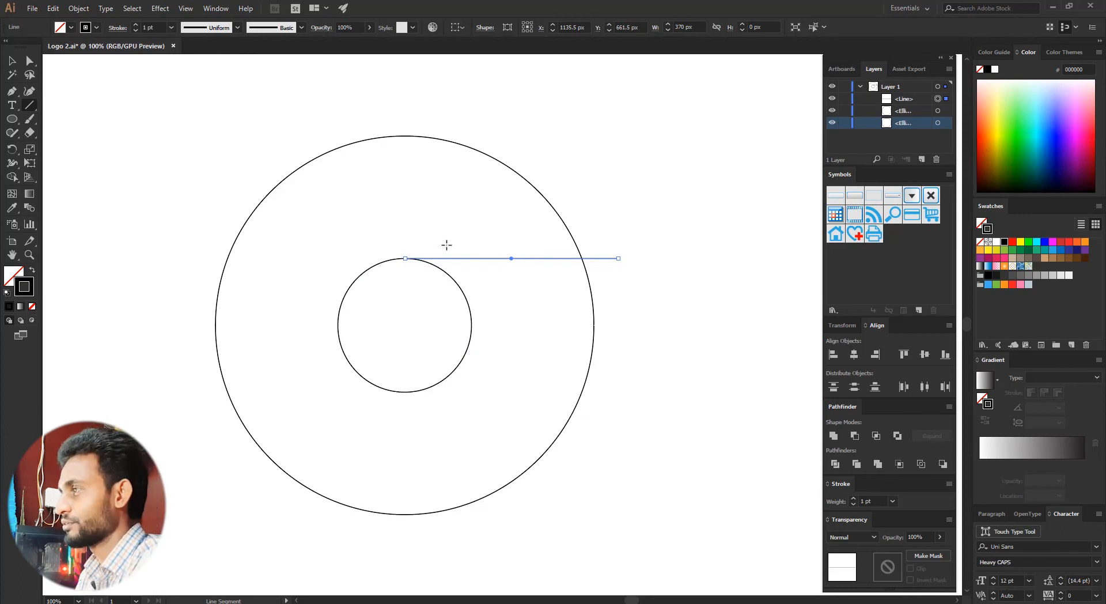
Begin rotating the line about the circles' shared centre by a specified angle, with the preview enabled.
click(12, 149)
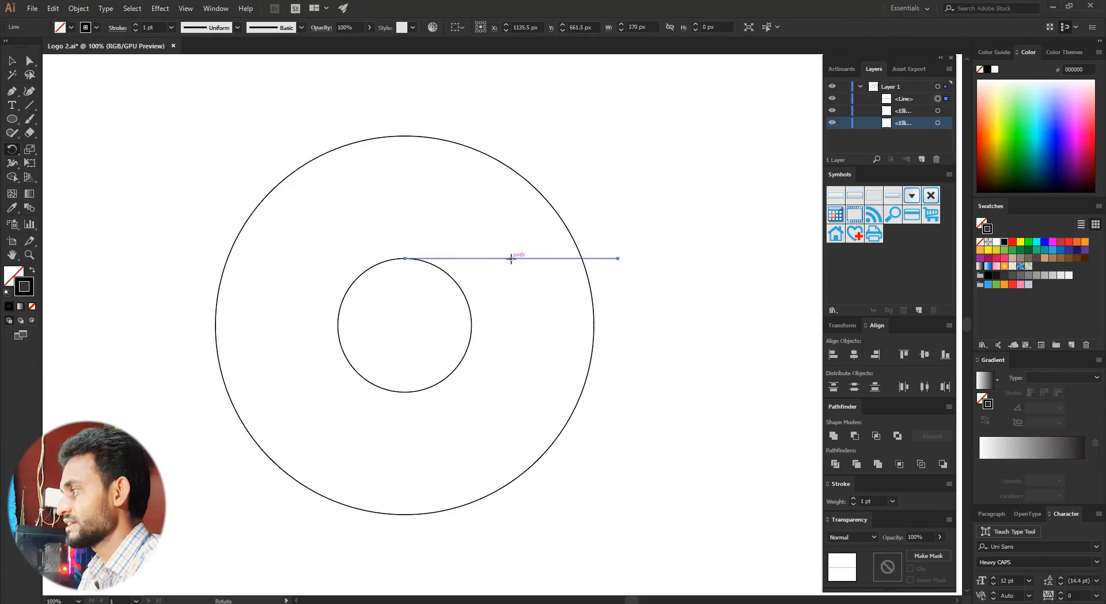
alt+click(405, 326)
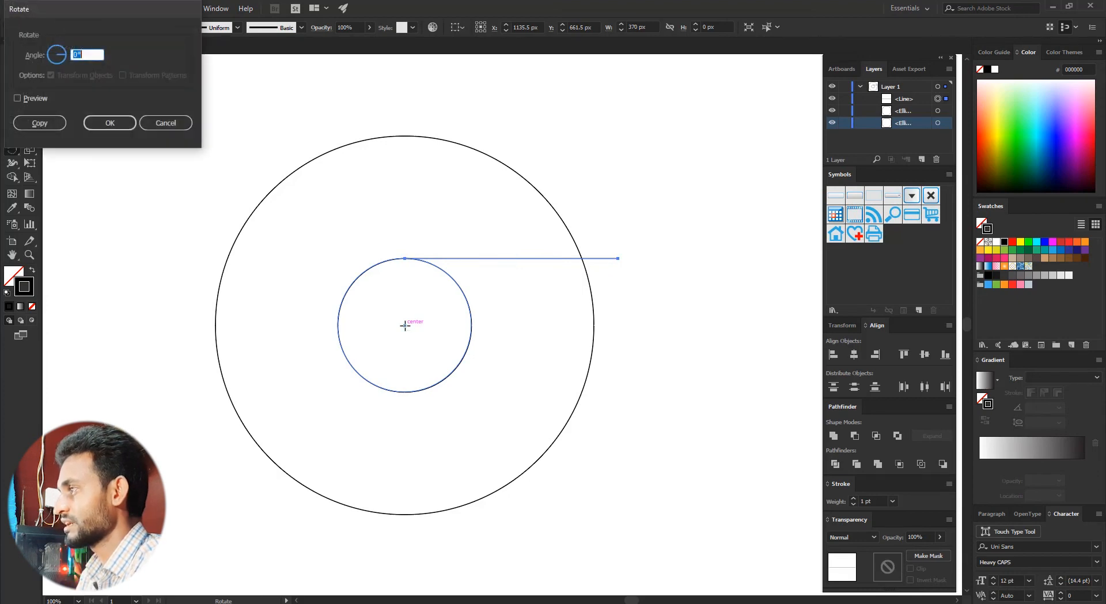
drag(74, 15, 663, 110)
click(604, 196)
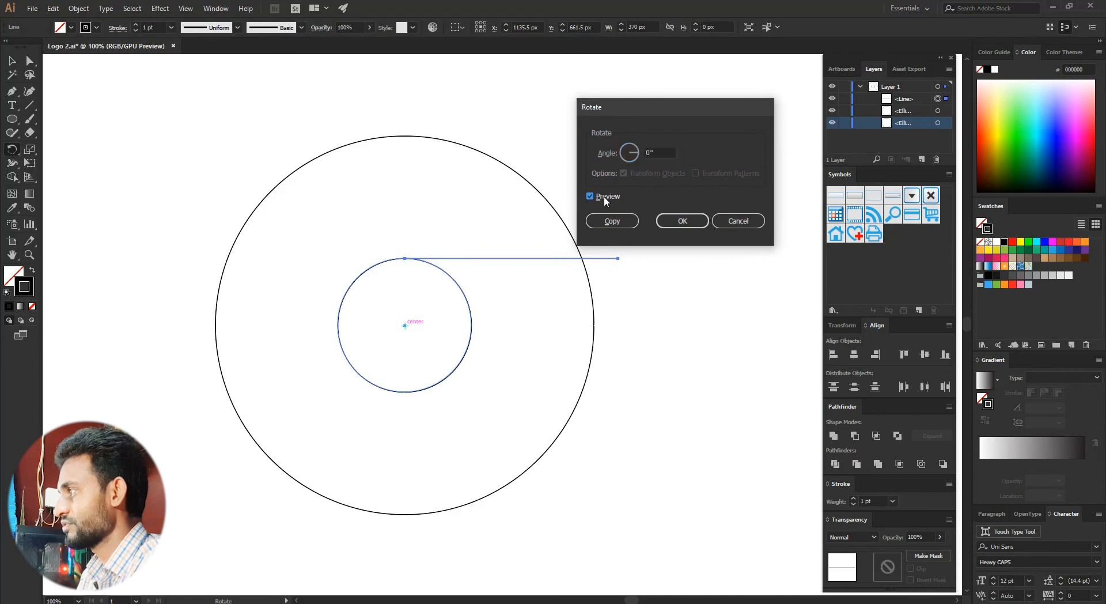
double_click(669, 152)
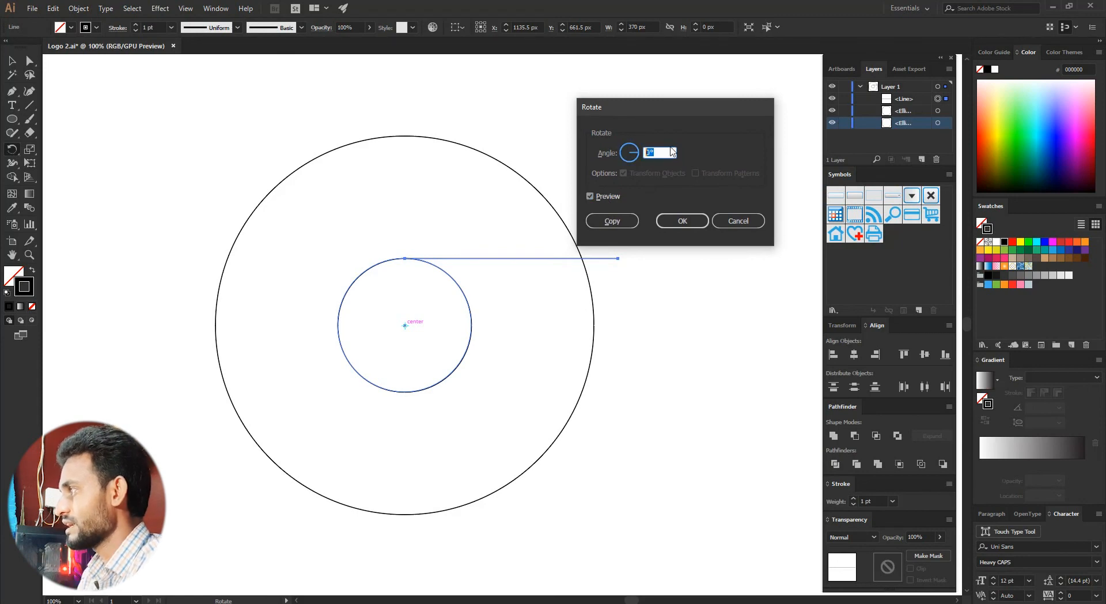
key(Down)
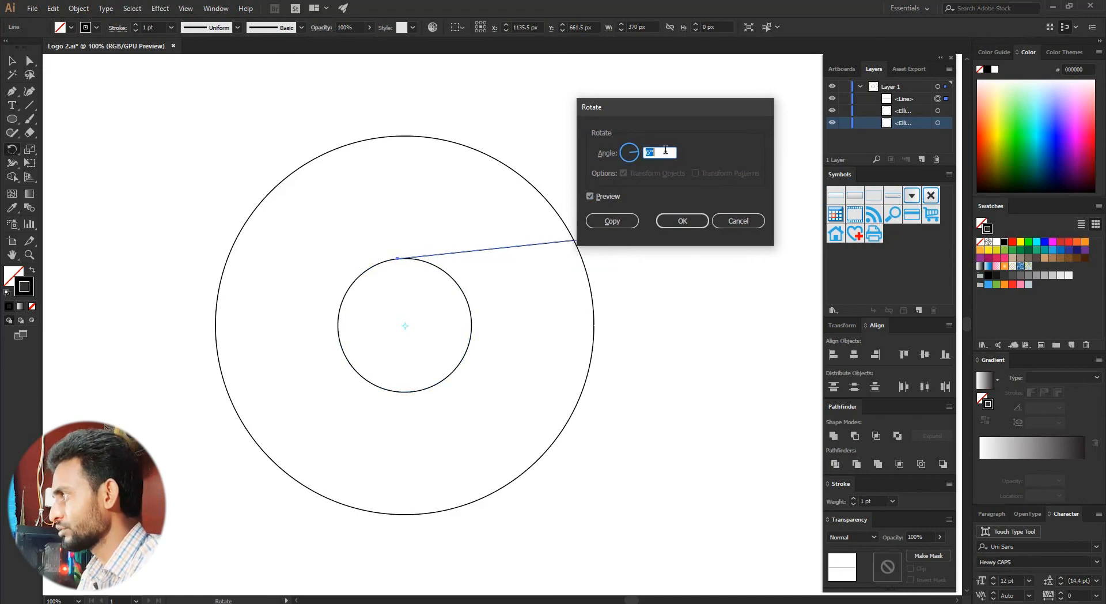
key(Up)
key(Up)
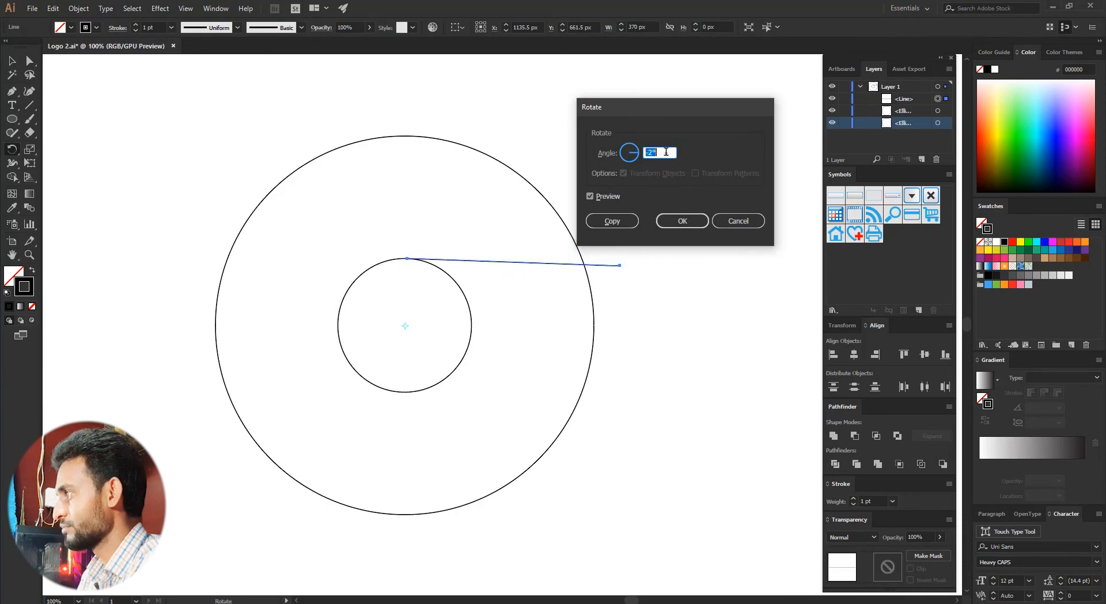
key(Down)
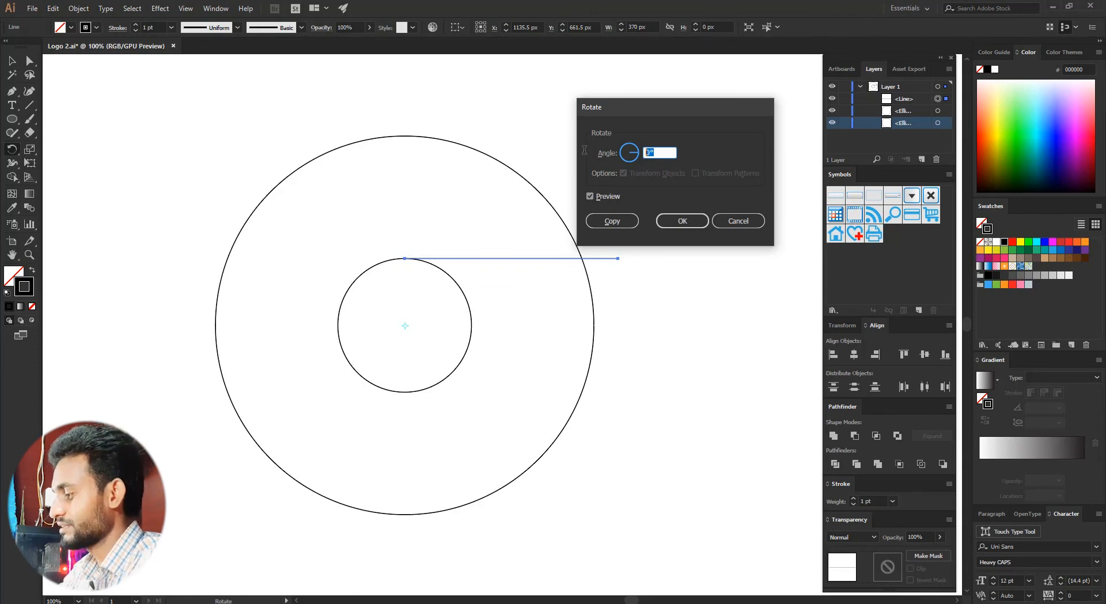
Create a copy of the line rotated by 360/3 degrees, and repeat the transformation for a third line.
text(3)
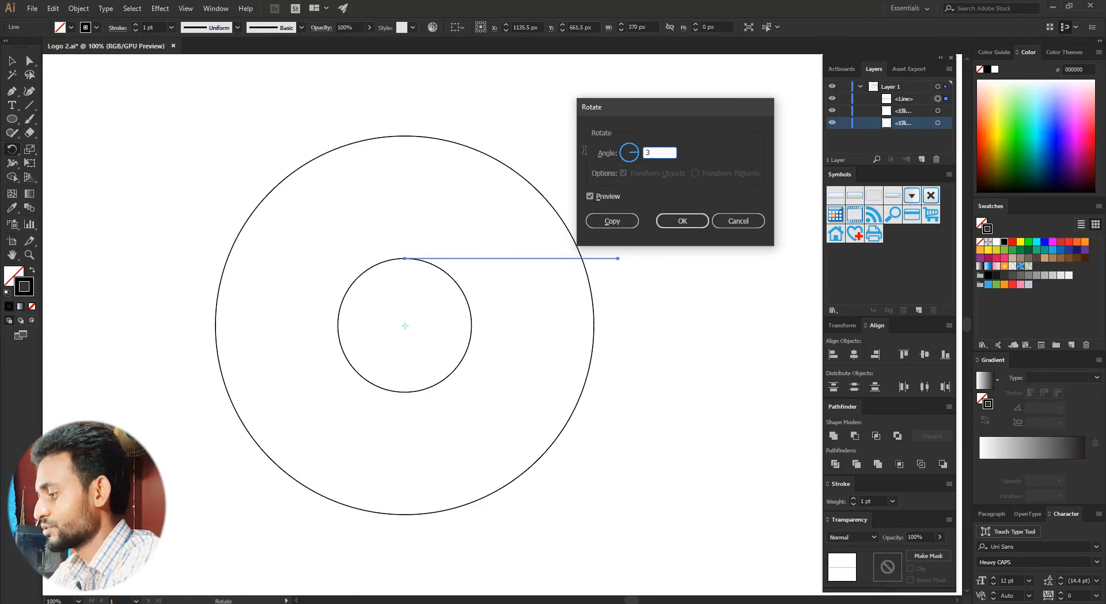
text(60)
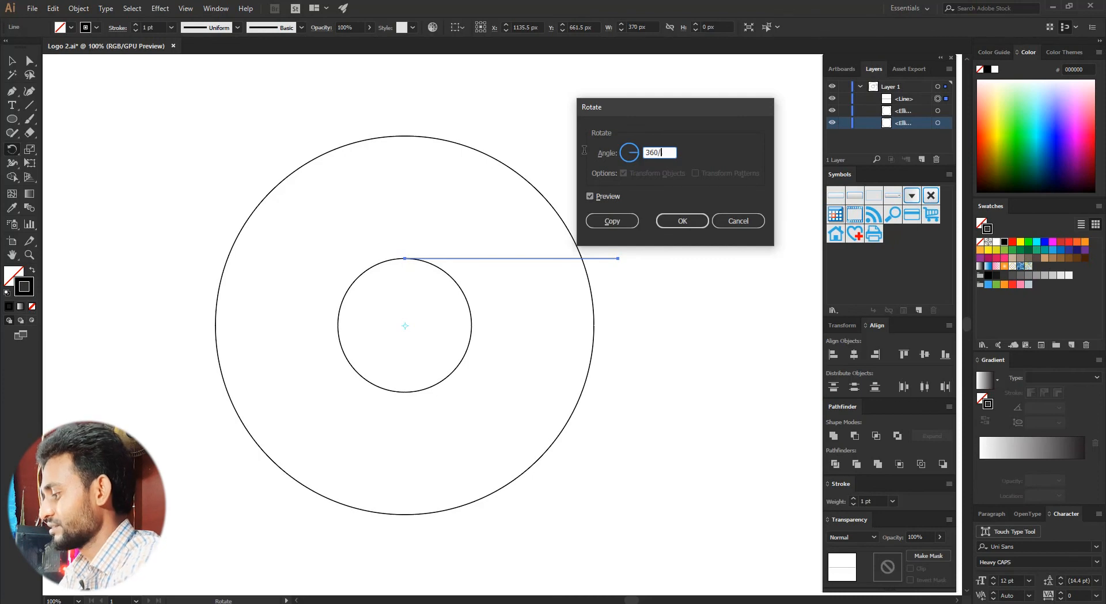
text(/3)
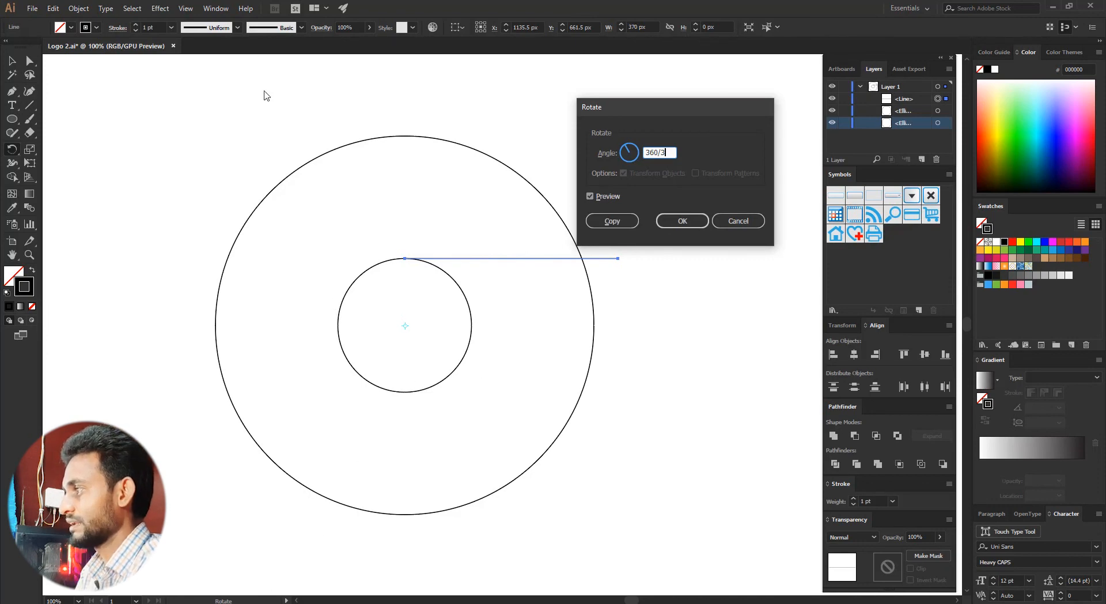
click(624, 224)
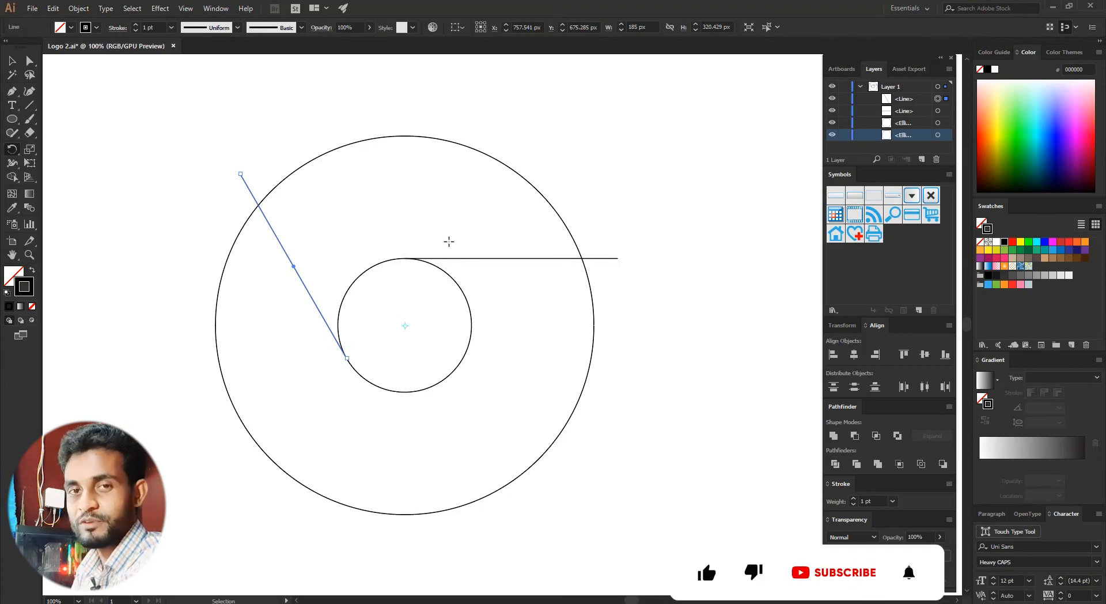
key(ctrl+d)
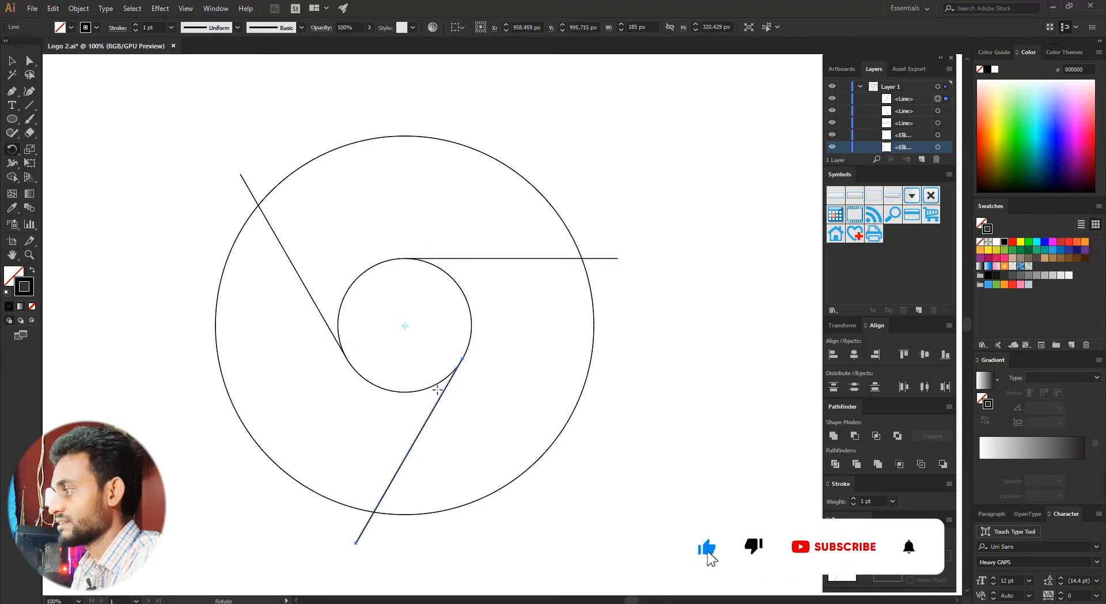
key(v)
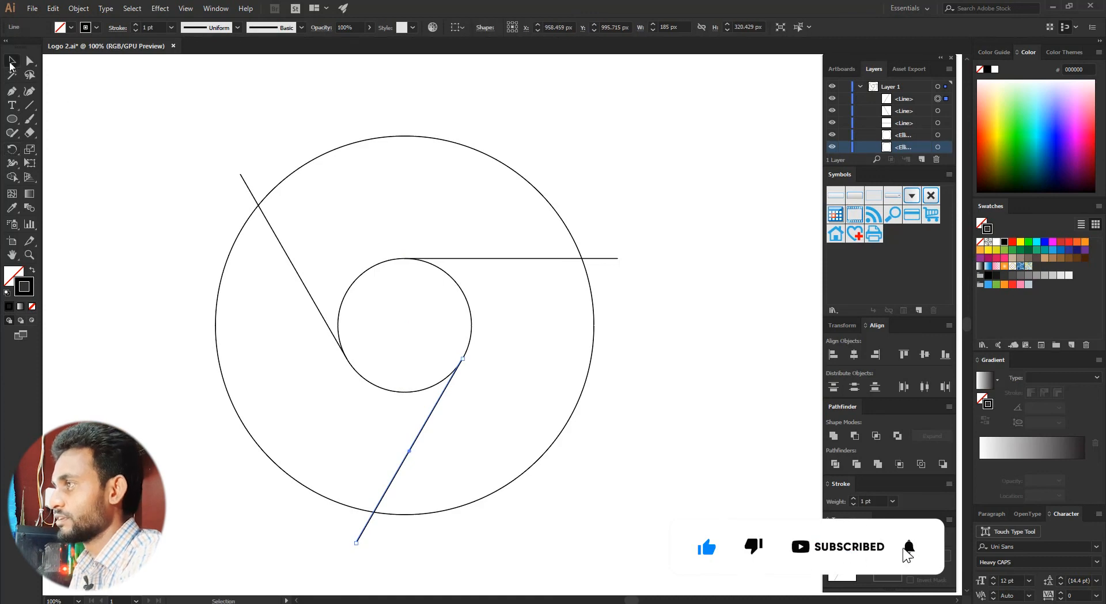
mouse_move(162, 102)
mouse_down()
mouse_move(259, 192)
mouse_move(635, 469)
mouse_up()
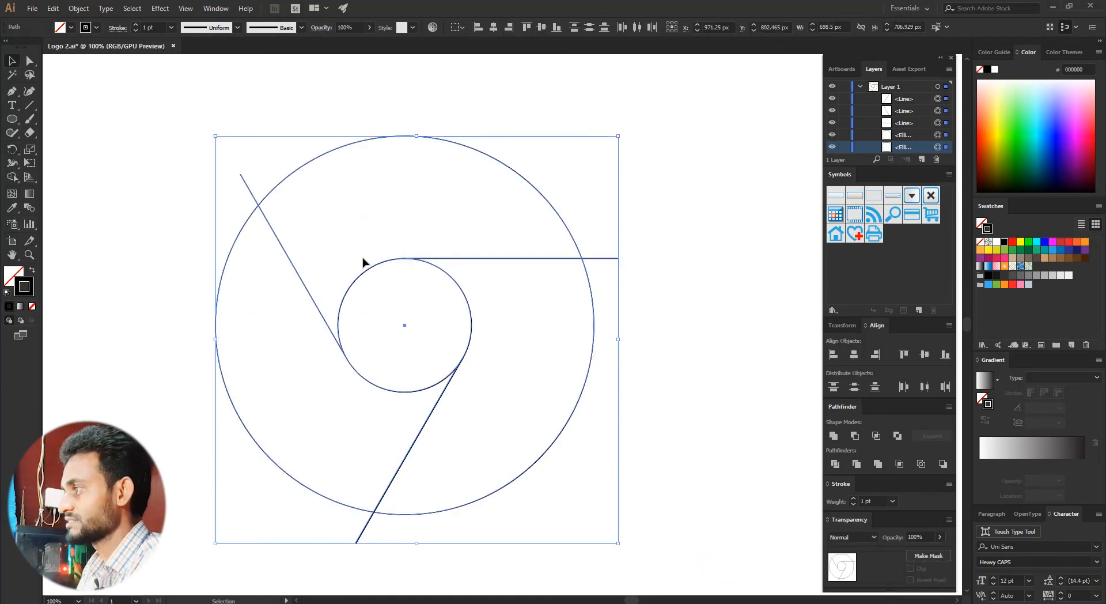
click(136, 230)
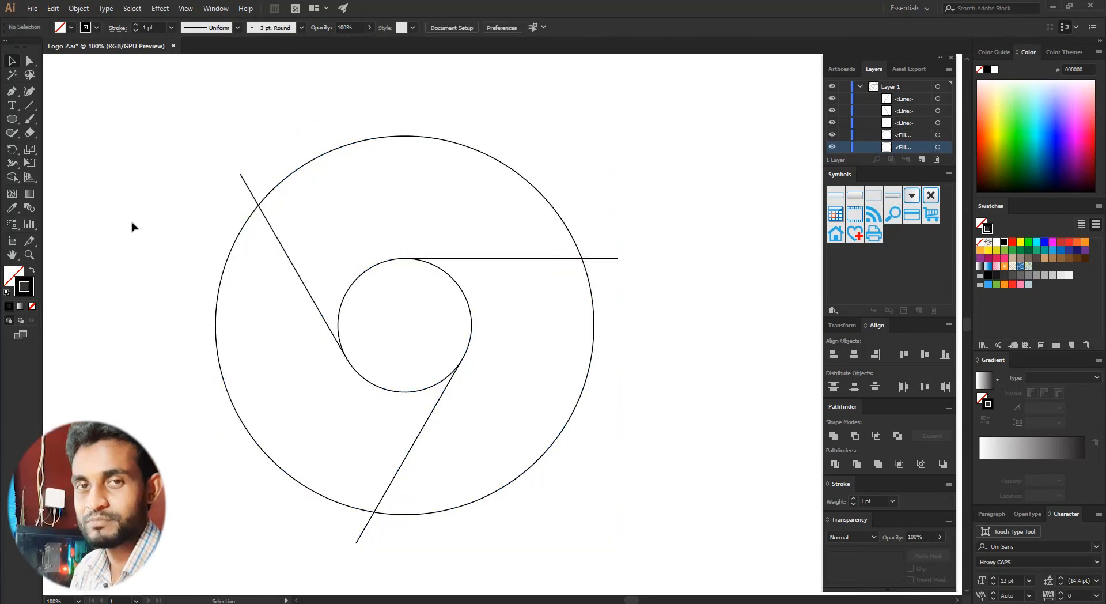
Copy the small inner circle, paste the duplicate in front of it, and clear the selection.
click(455, 282)
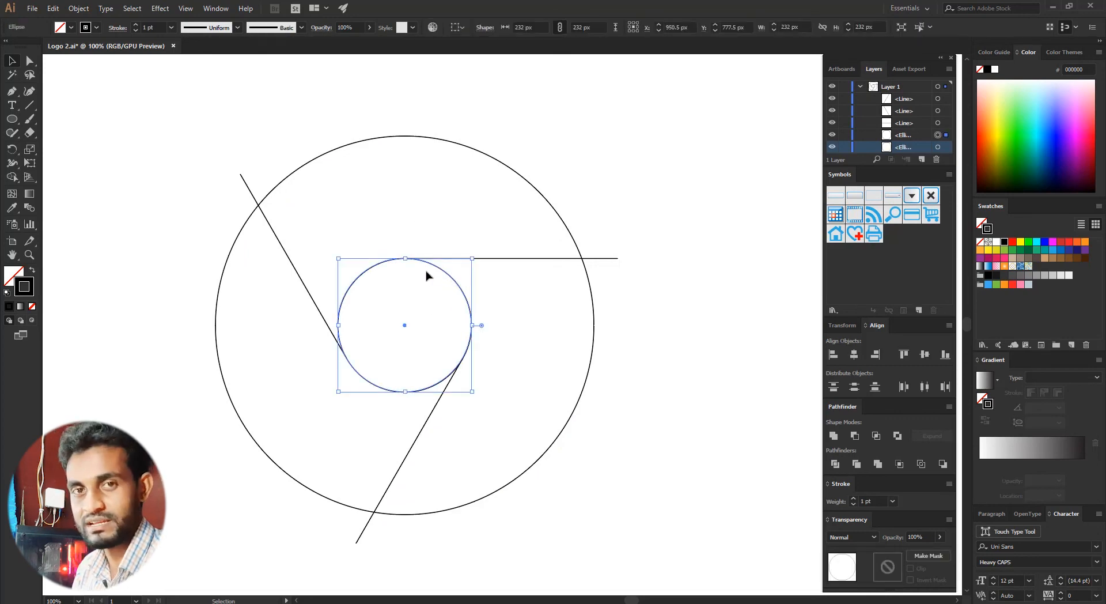
key(a)
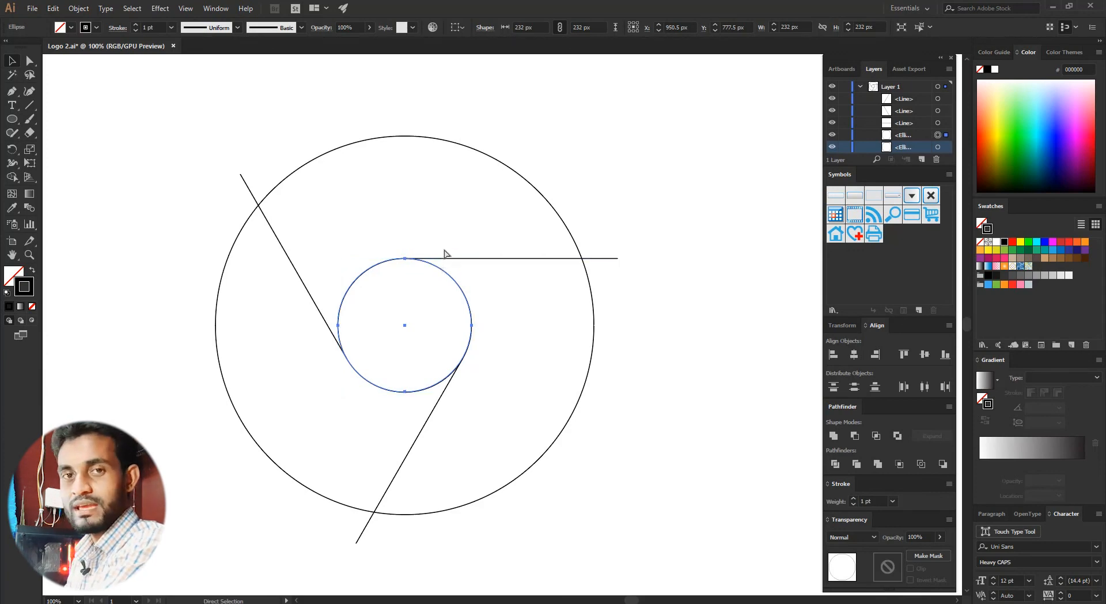
key(v)
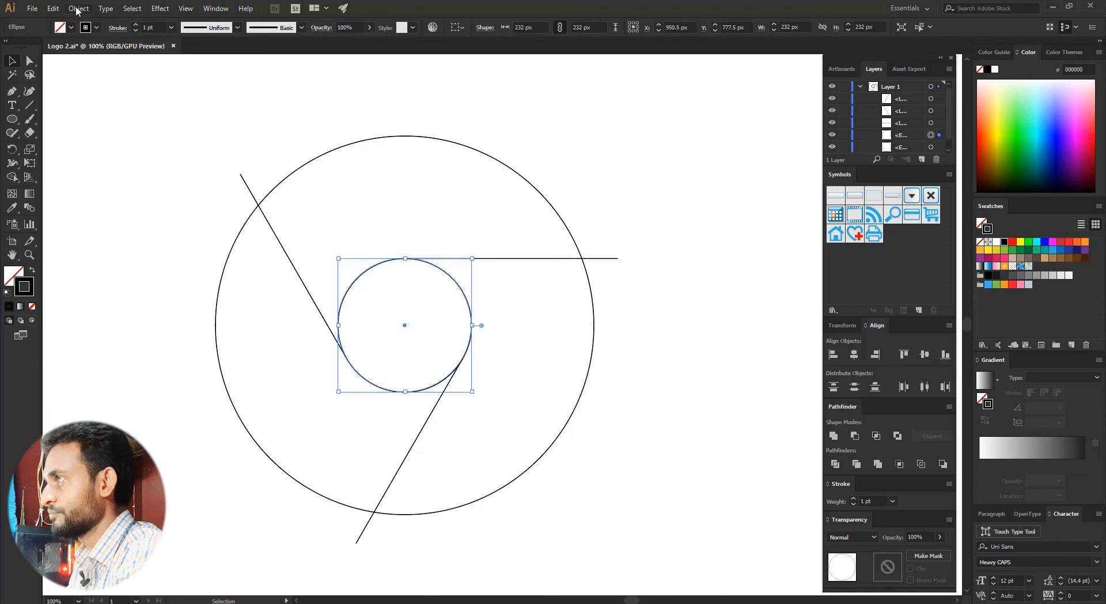
click(54, 9)
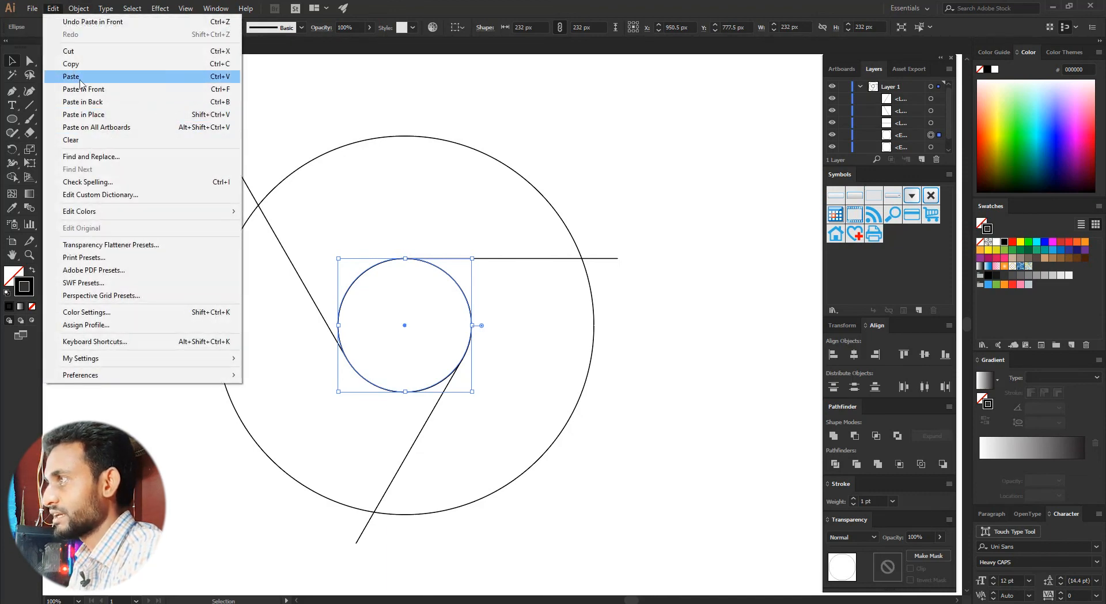
click(90, 65)
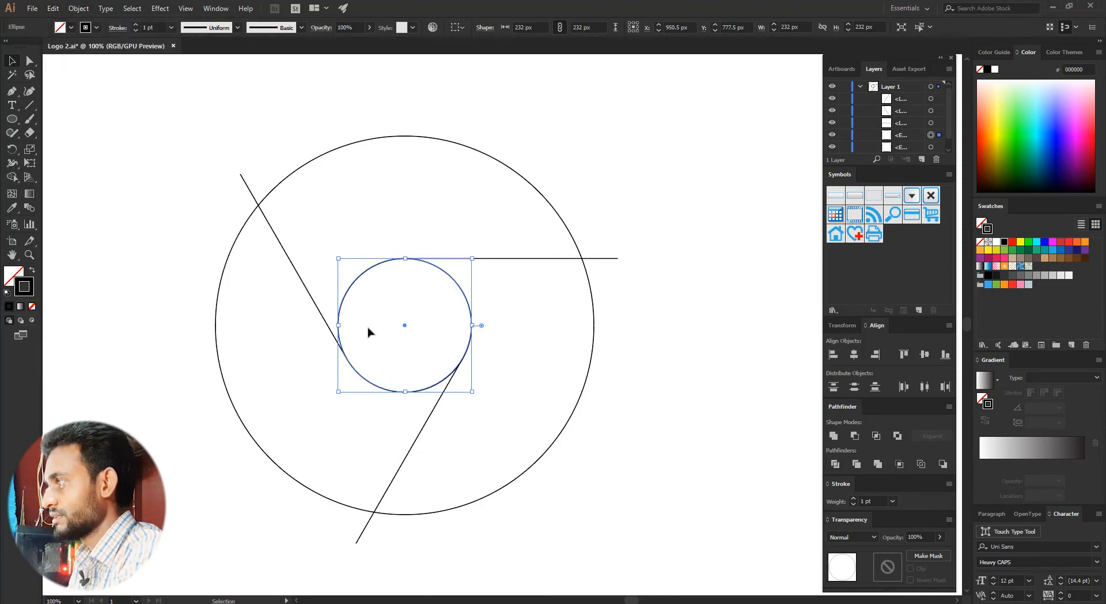
click(55, 10)
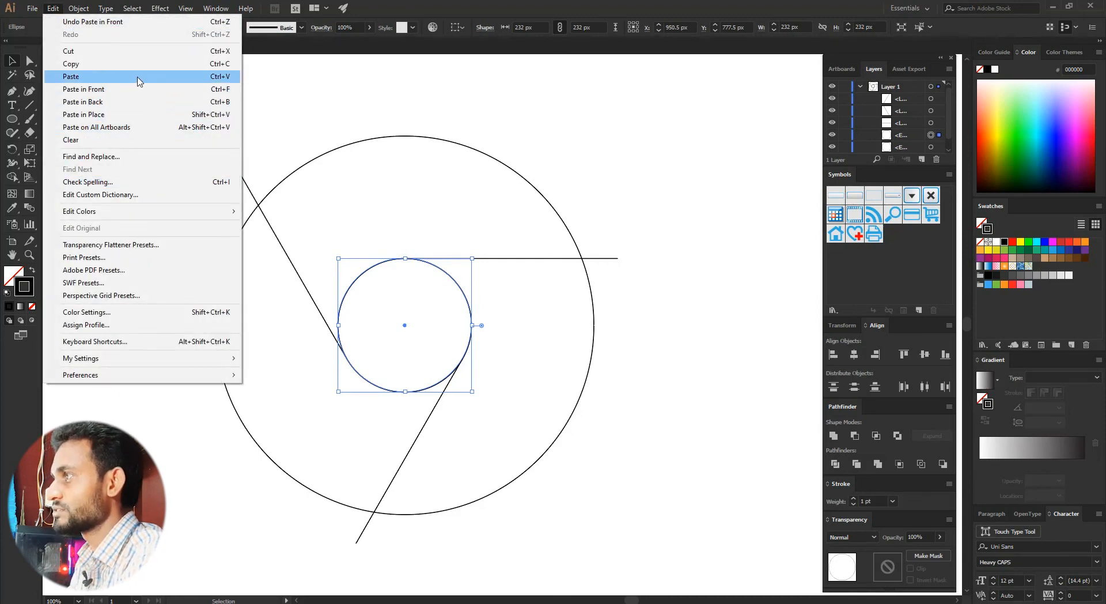
click(268, 90)
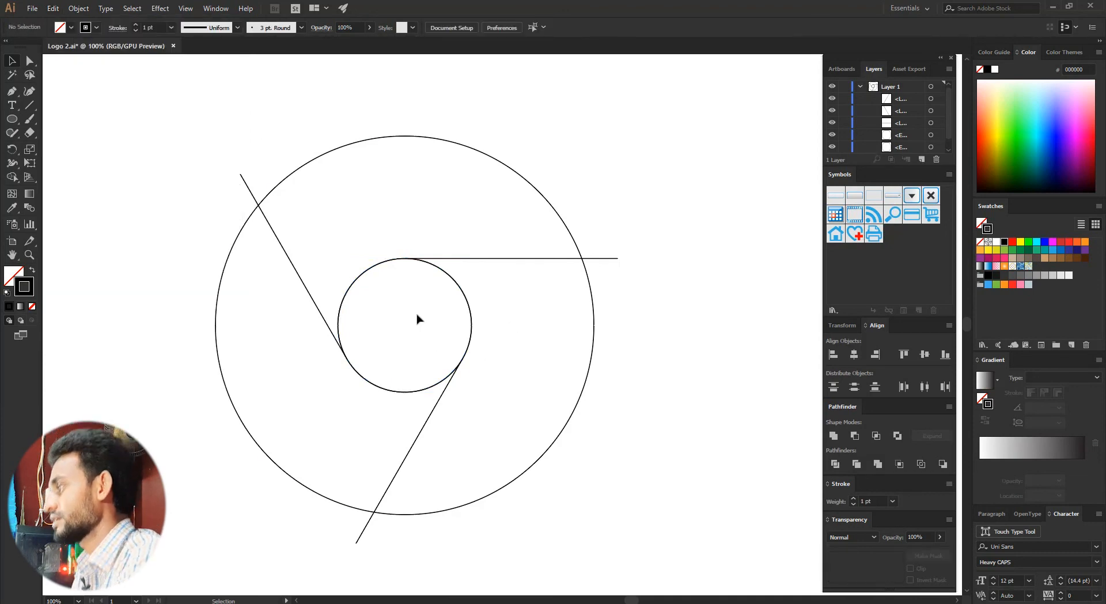
Scale the duplicated inner circle down slightly about its centre, leaving a narrow ring inside the original circle.
click(357, 286)
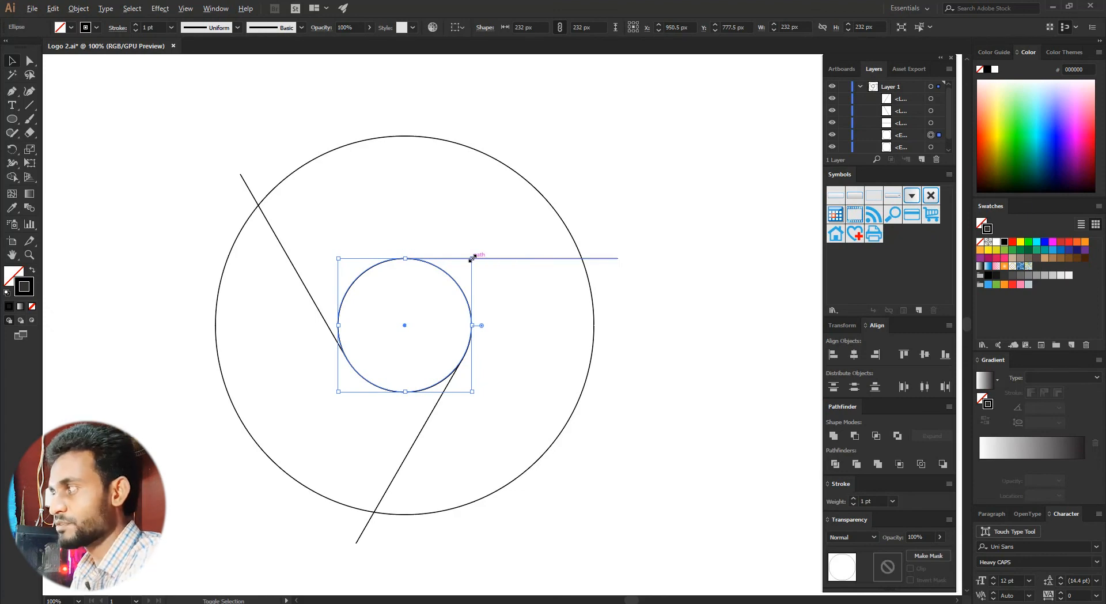
mouse_move(472, 259)
mouse_down()
mouse_move(452, 272)
mouse_move(462, 264)
mouse_up()
click(600, 167)
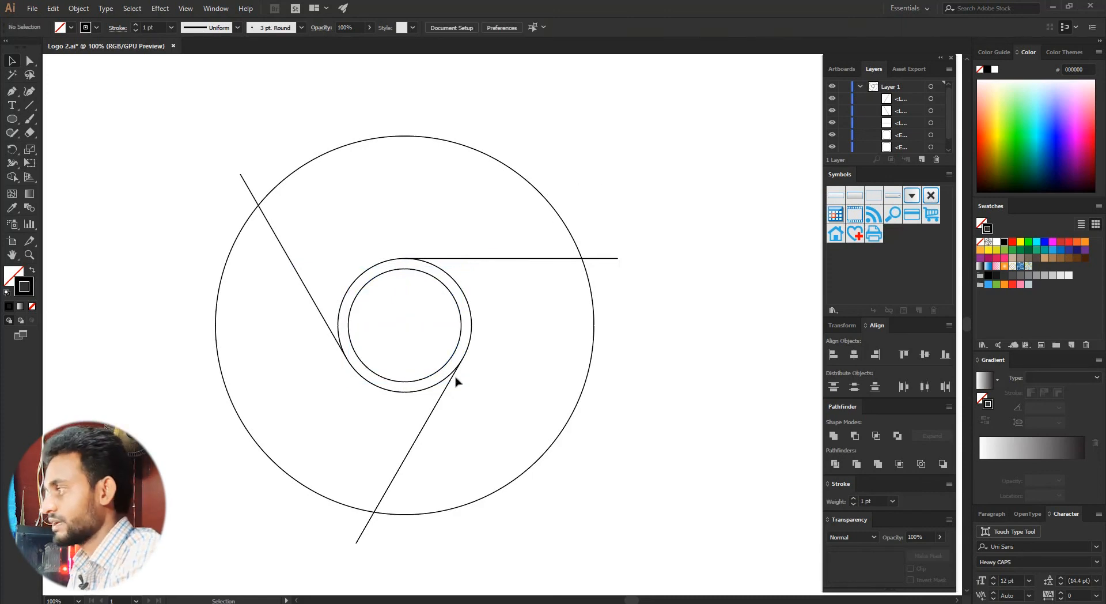
Select all circles and lines and fill the upper segment with red ED1C24 using the Shape Builder tool.
drag(225, 106, 637, 496)
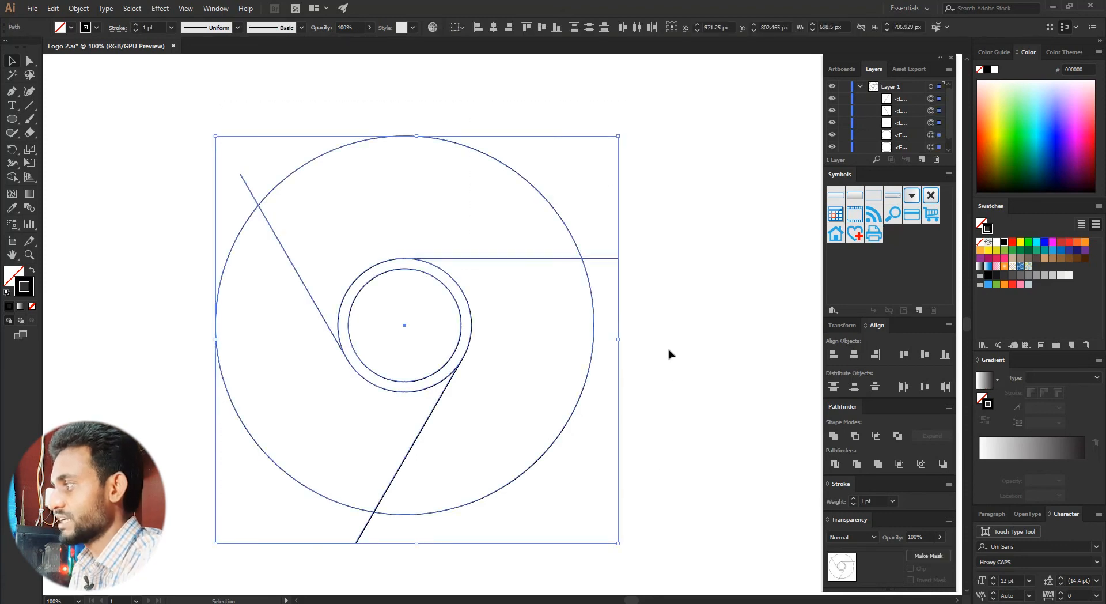
click(668, 351)
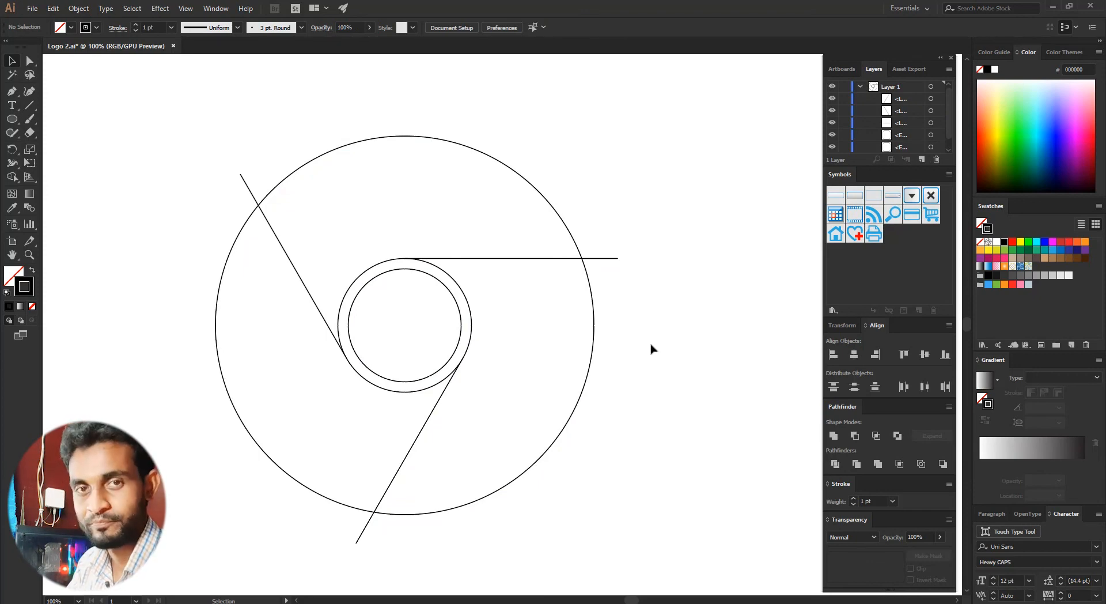
drag(166, 115, 635, 522)
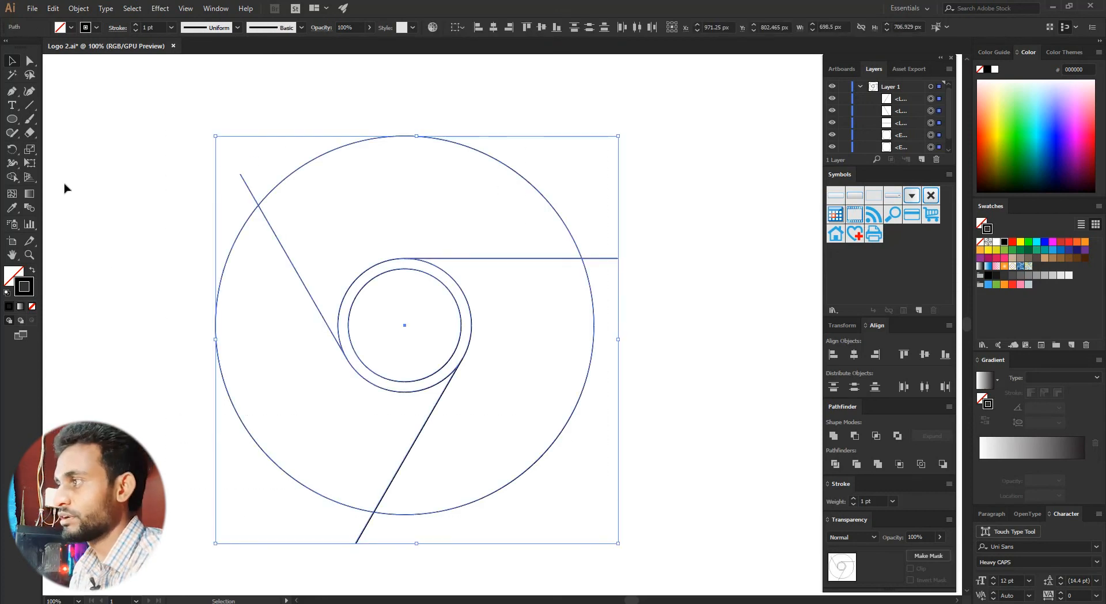
click(11, 177)
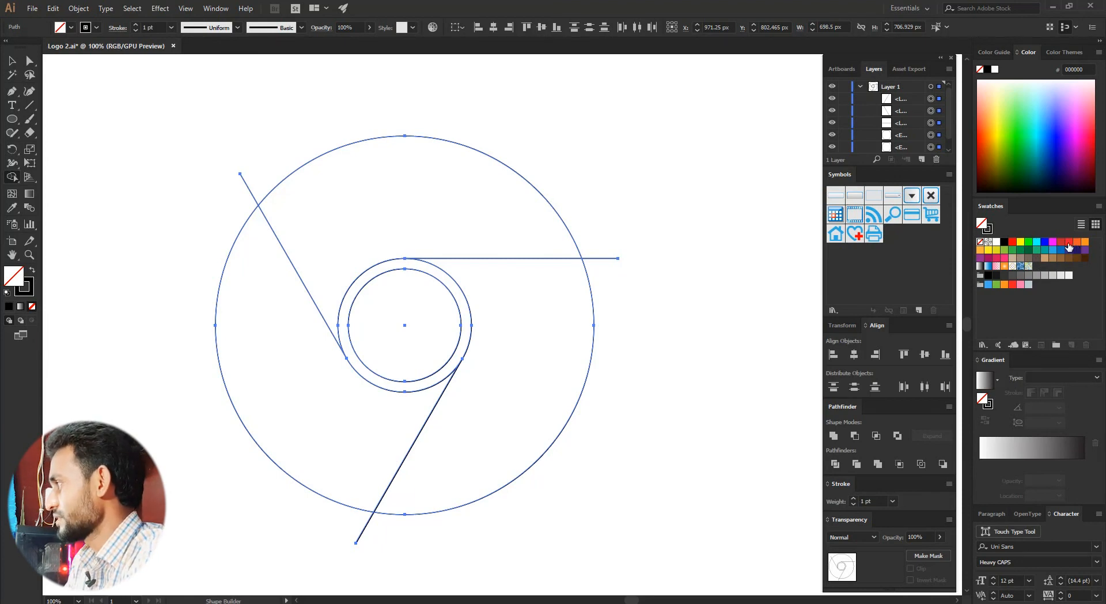
click(1069, 247)
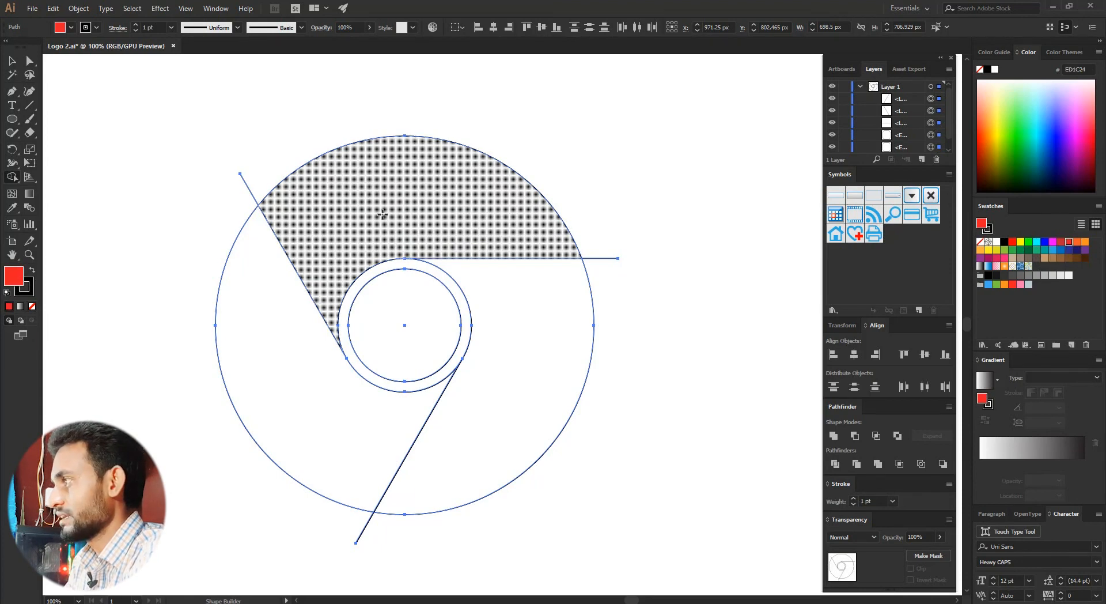
click(380, 215)
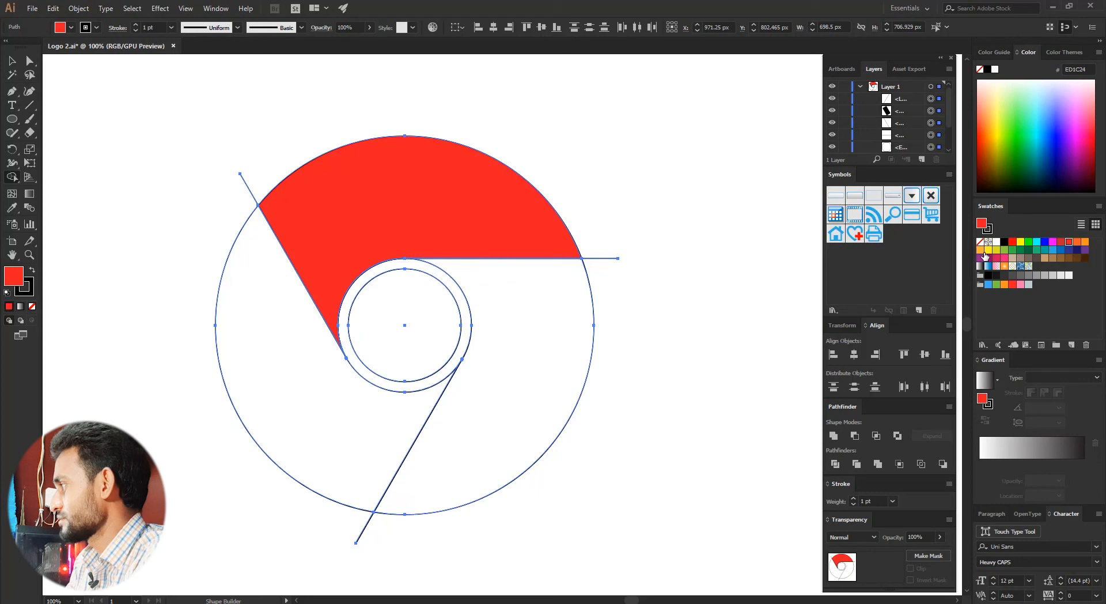
Fill the segment on the logo's right side with yellow FFFF00 using Shape Builder.
click(987, 250)
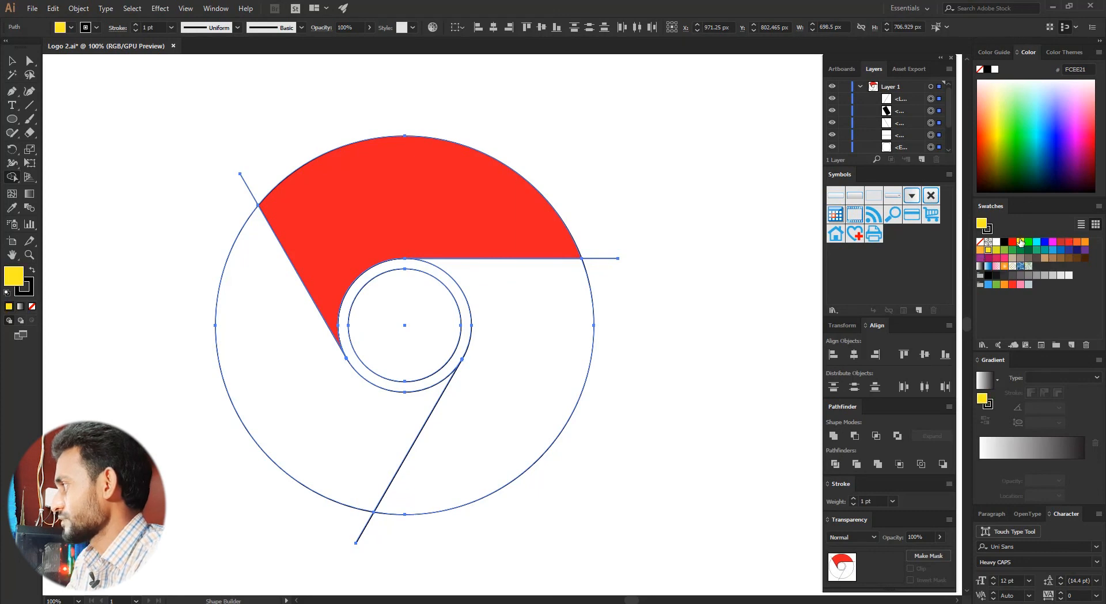
click(1021, 243)
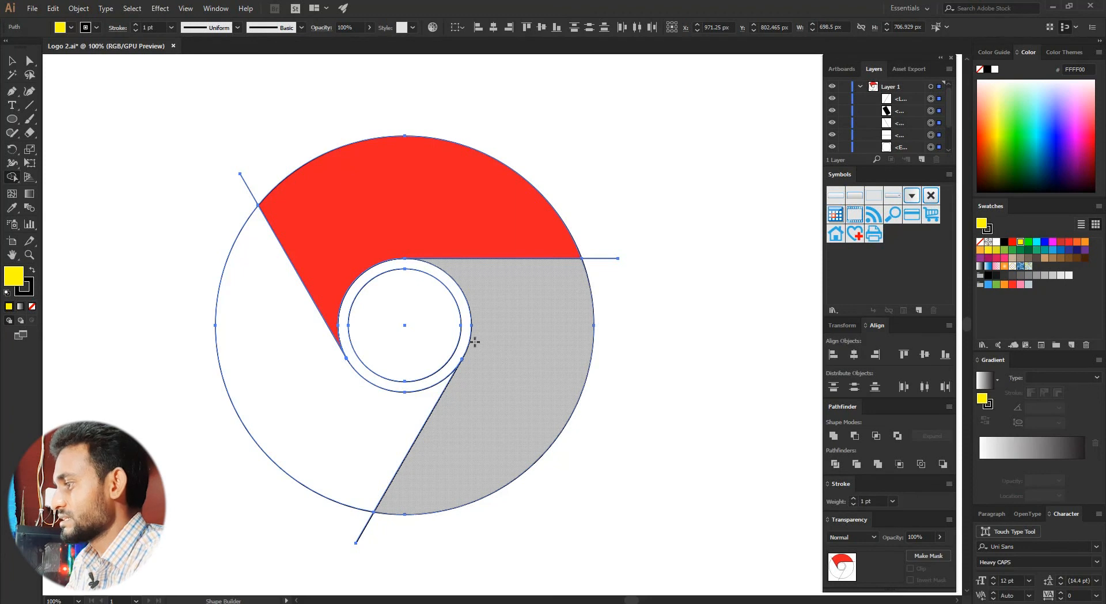
click(478, 340)
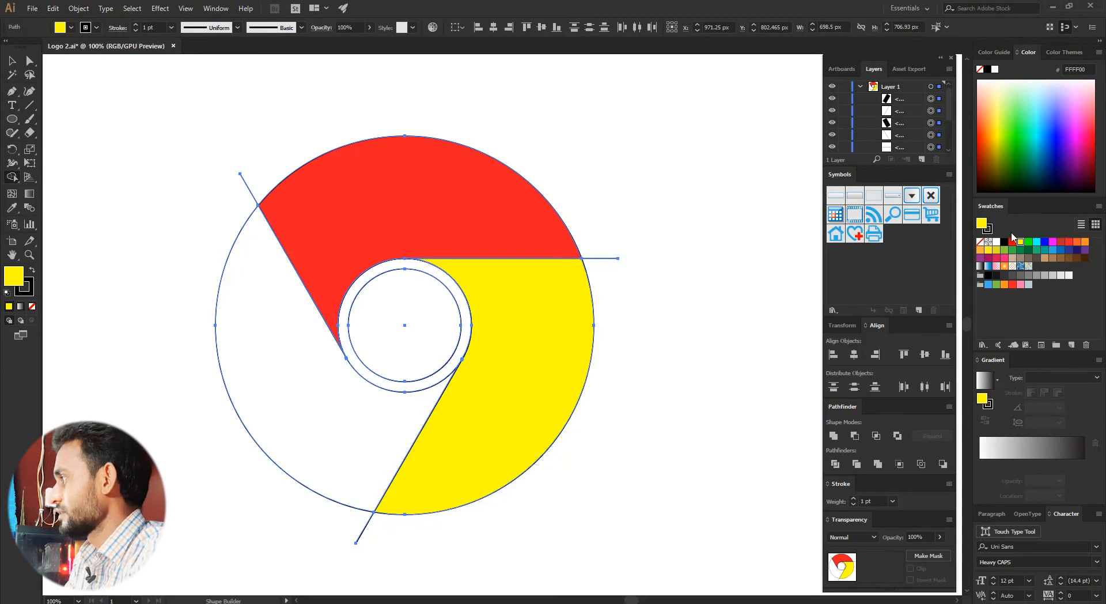
Fill the remaining lower-left outer segment with green 39B54A using Shape Builder.
click(1029, 242)
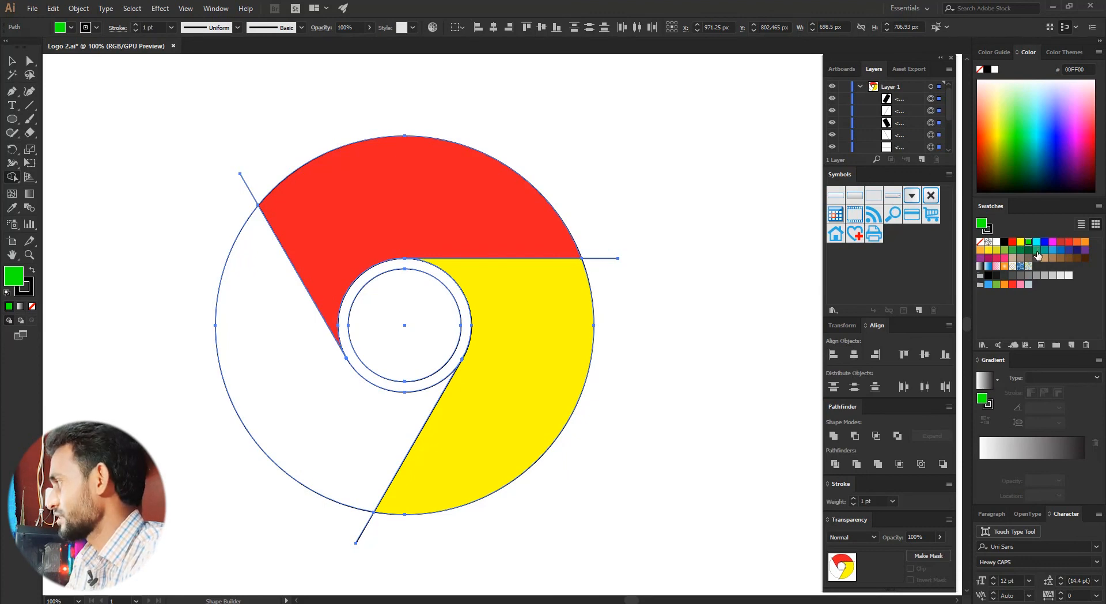
click(1012, 249)
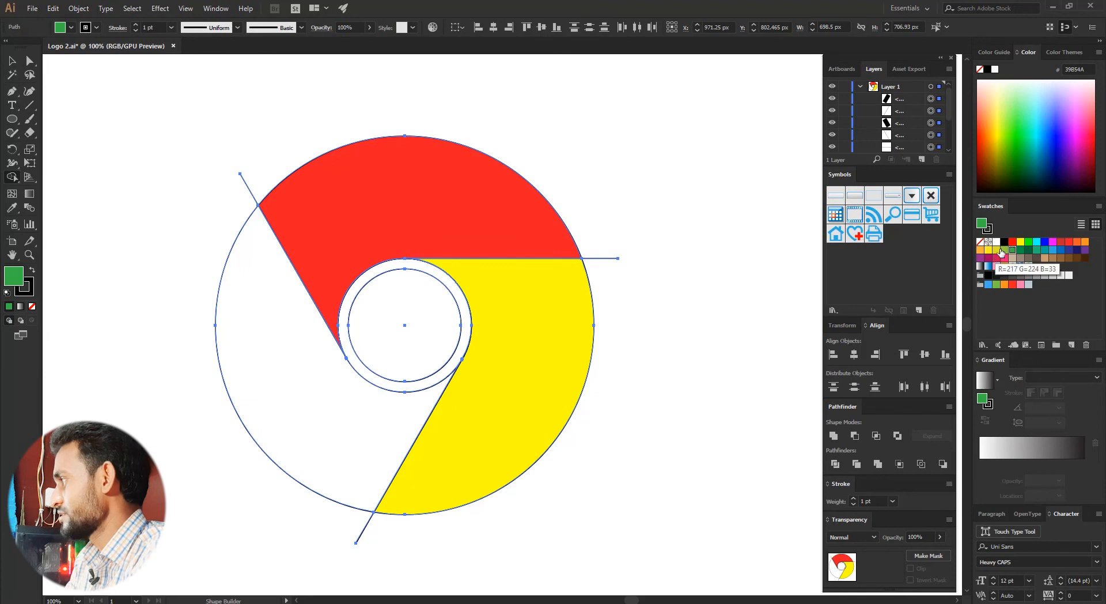
click(265, 343)
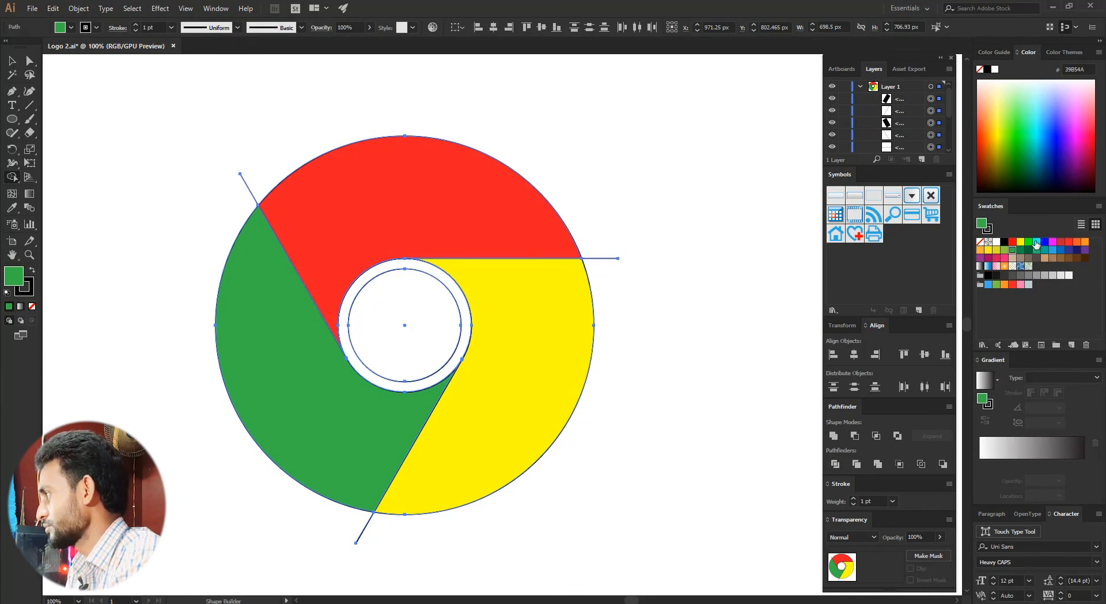
Fill the smallest centre circle with cyan 00FFFF and return to the Selection tool.
click(1037, 242)
click(400, 311)
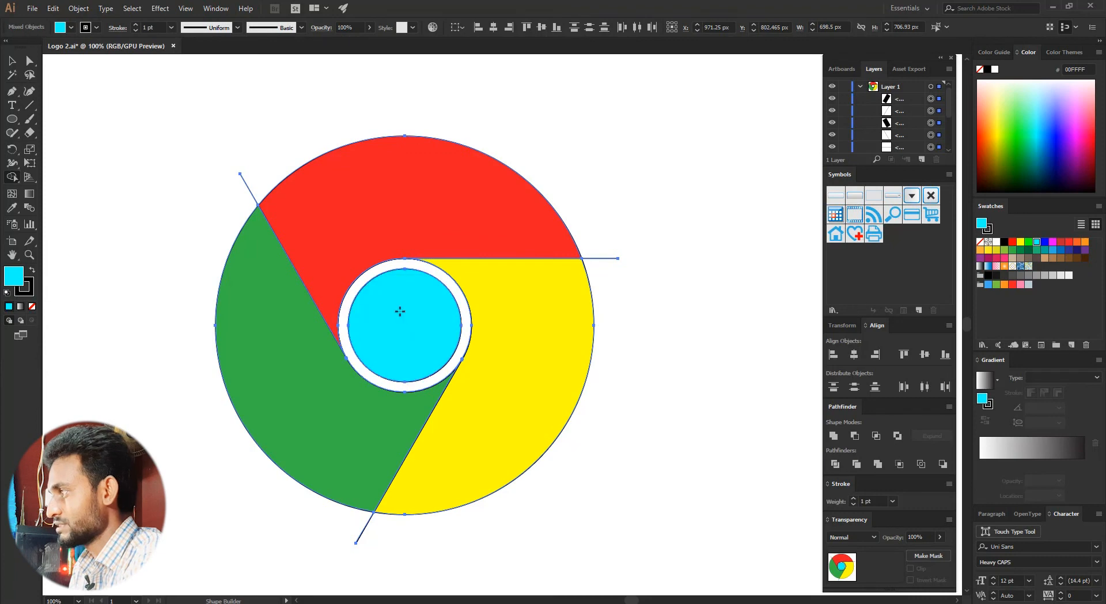
click(11, 61)
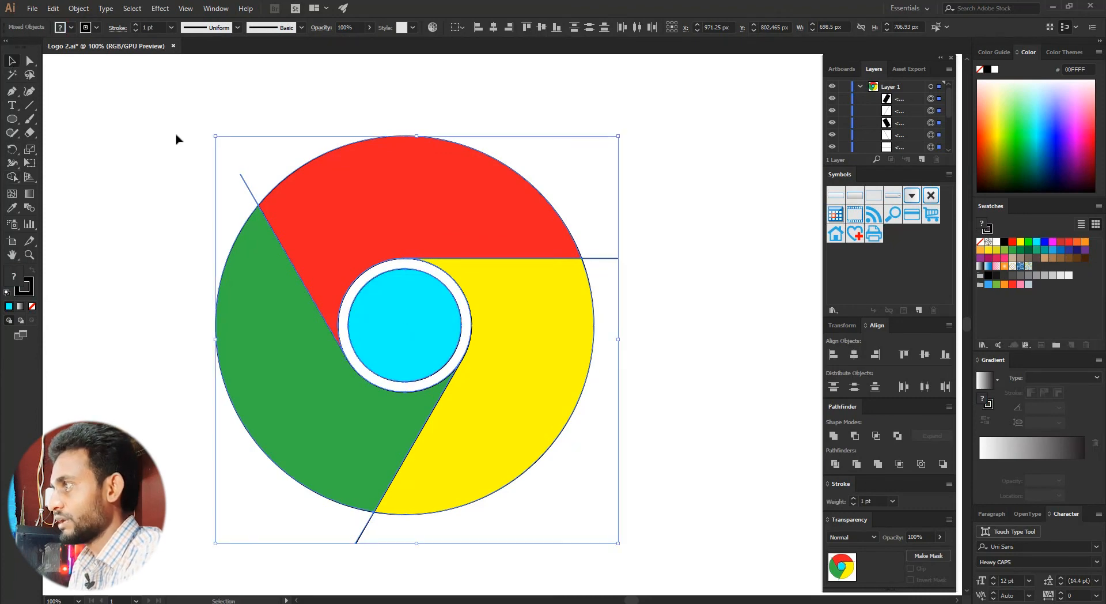
Select the whole logo, set its stroke to None, and clear the selection.
drag(157, 119, 656, 529)
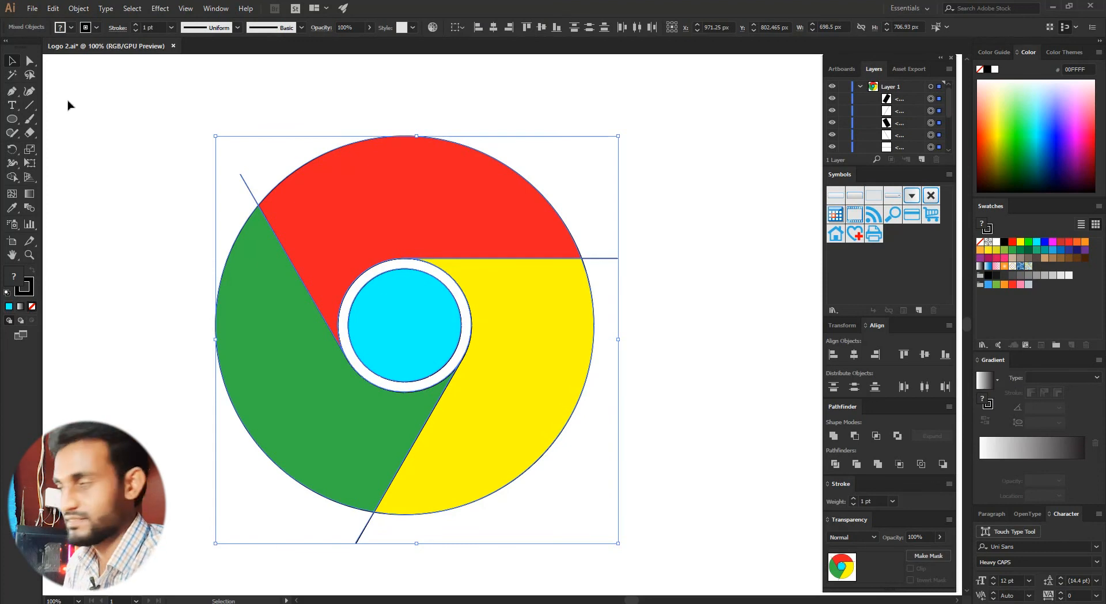
click(157, 186)
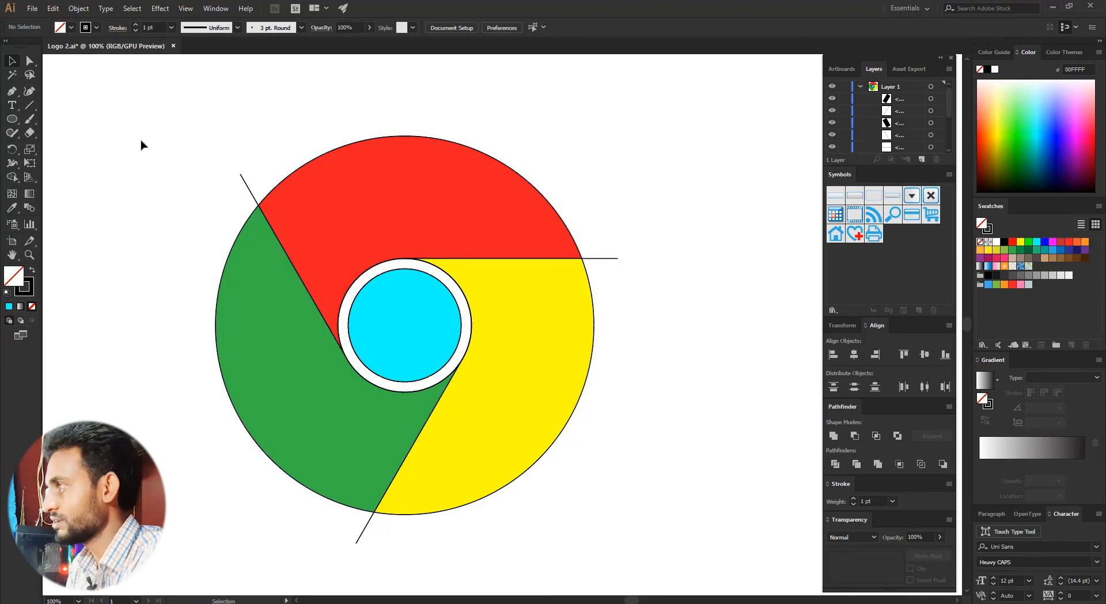
drag(139, 139, 652, 530)
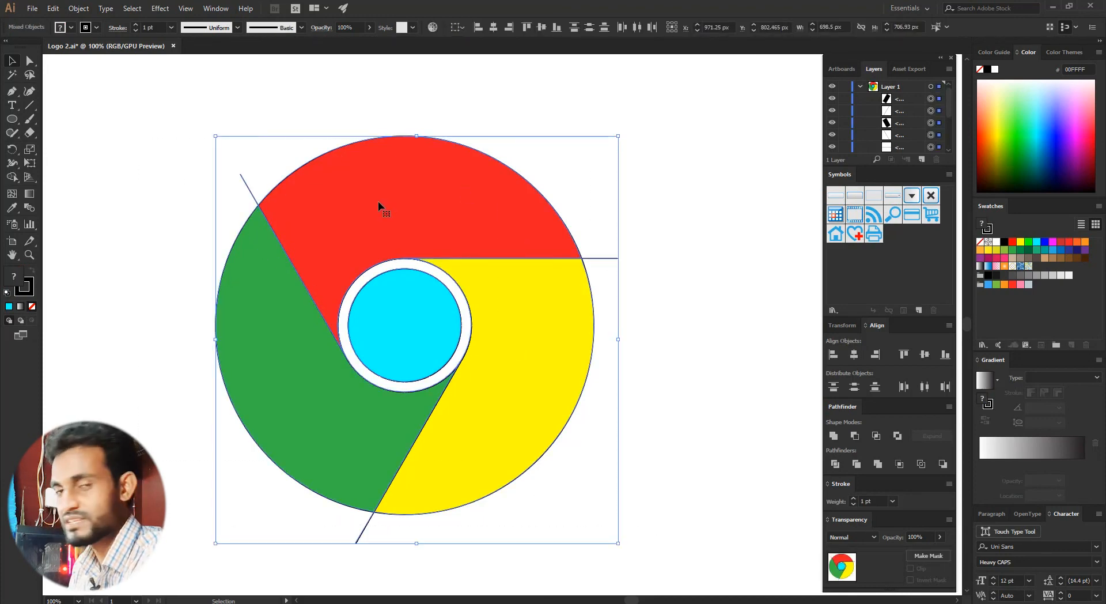
click(95, 28)
click(7, 48)
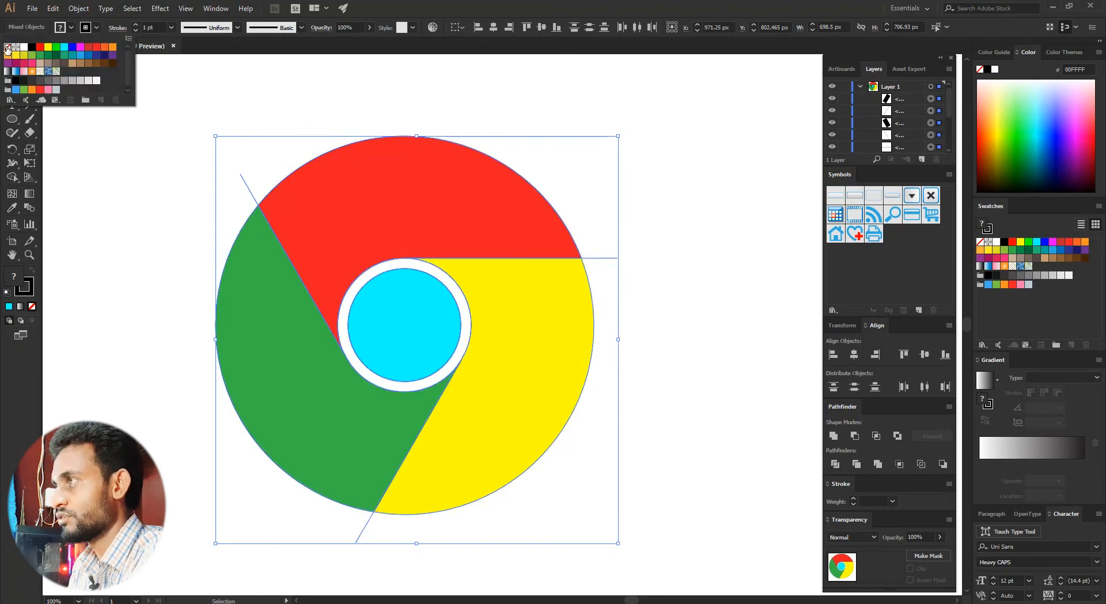
click(107, 225)
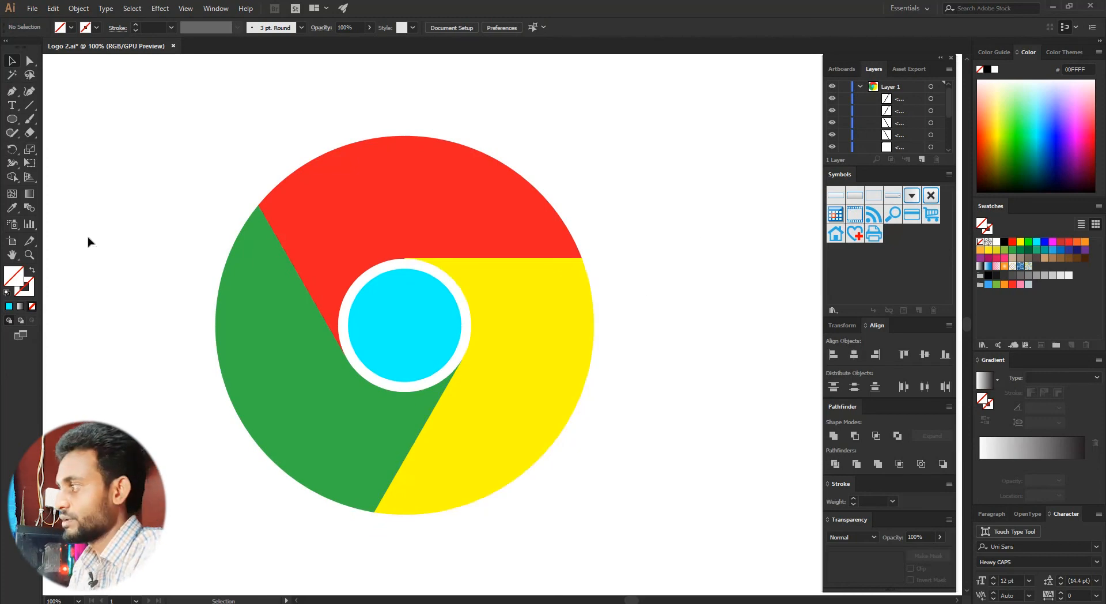
drag(135, 146, 661, 416)
click(667, 335)
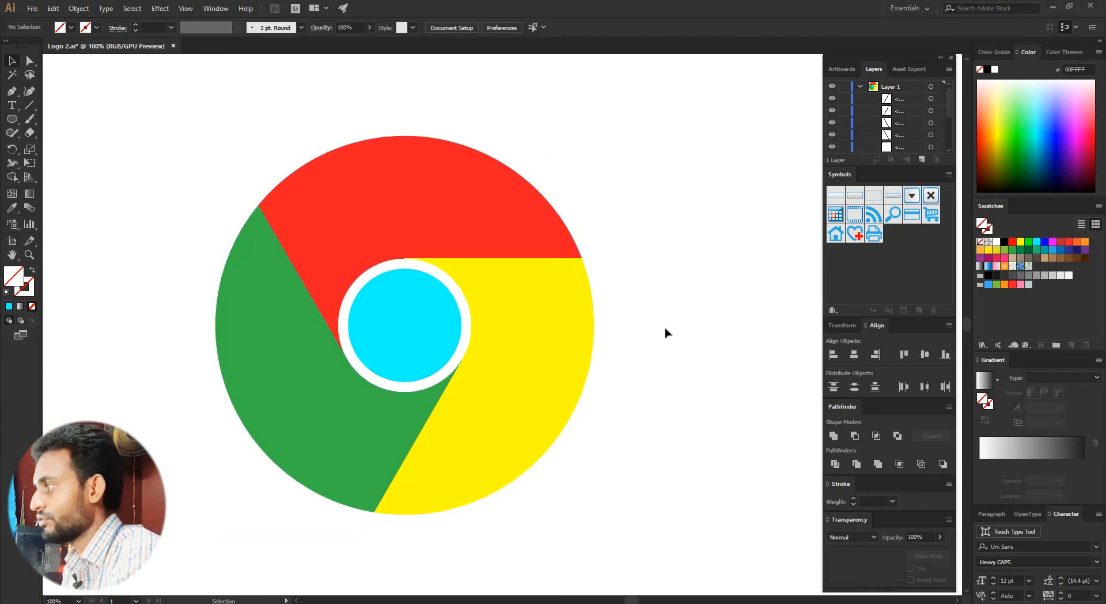